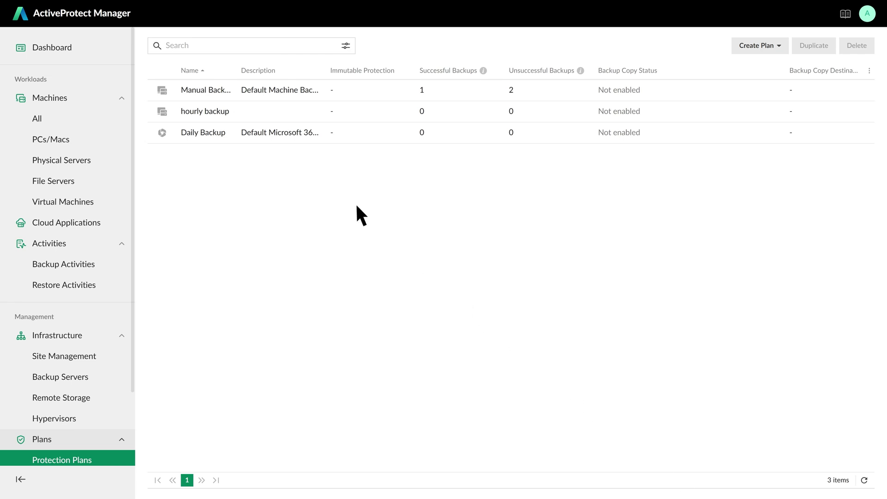
# Set the Manual Backup plan to truncate SQL Server transaction logs and save.
pyautogui.click(213, 89)
pyautogui.click(270, 68)
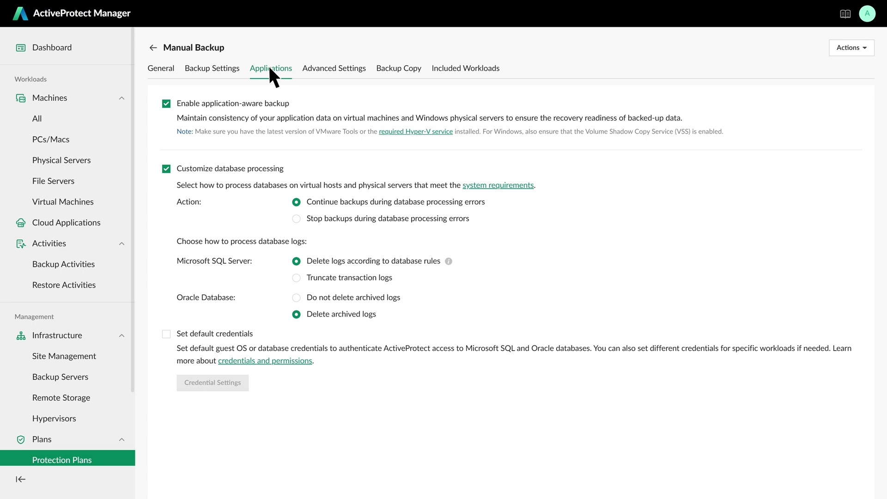
pyautogui.click(296, 277)
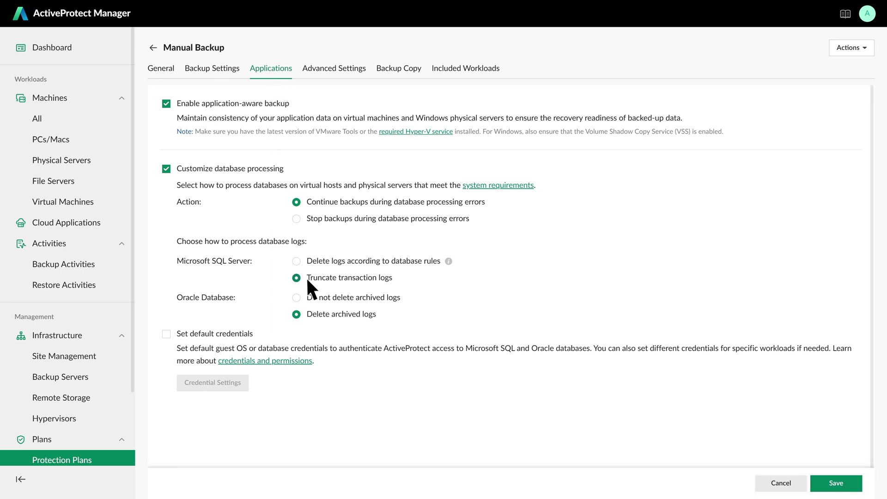
pyautogui.click(837, 483)
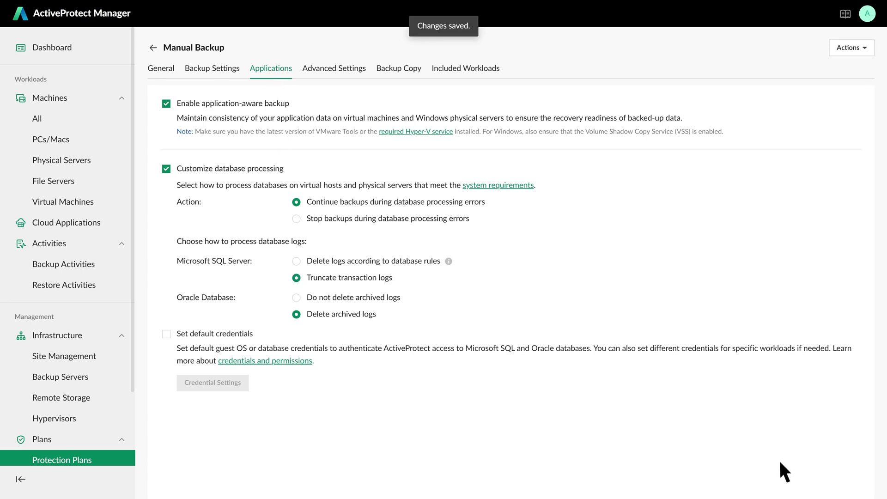
# Back up win_server_SQL now and check the latest log backup entry.
pyautogui.click(75, 202)
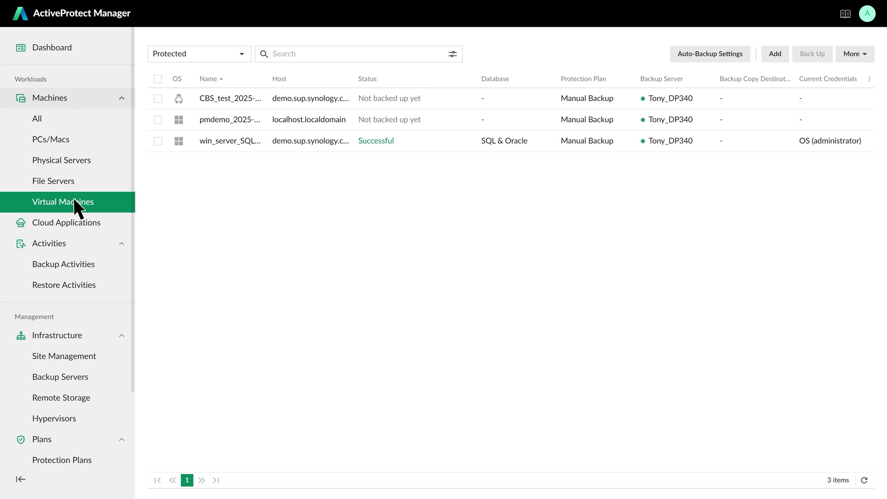
pyautogui.click(158, 141)
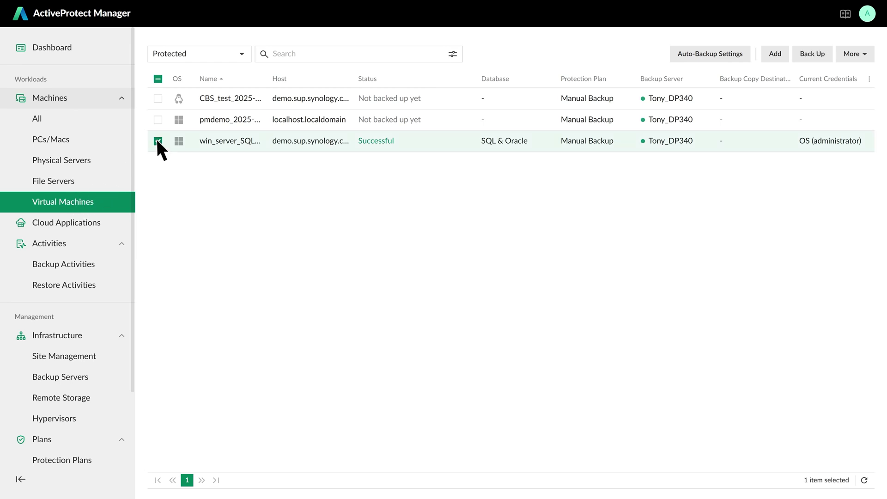
pyautogui.click(812, 54)
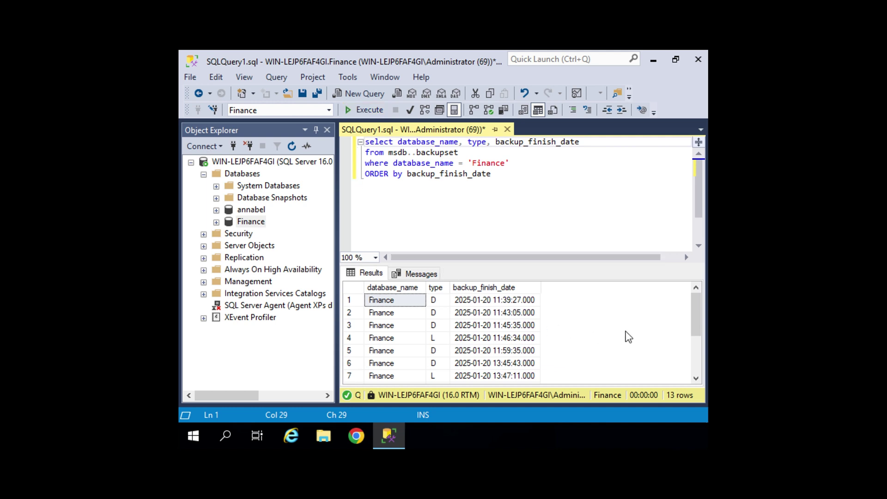
pyautogui.scroll(-1, 628, 336)
pyautogui.scroll(-1, 629, 336)
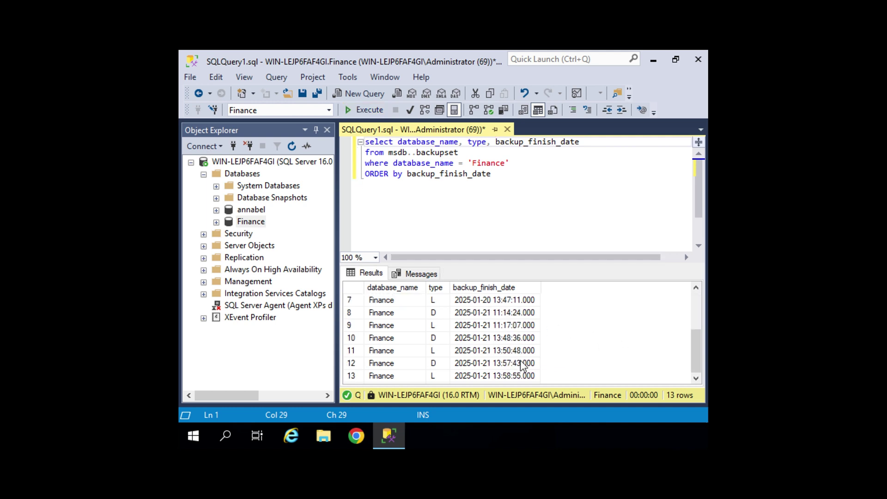
pyautogui.click(433, 378)
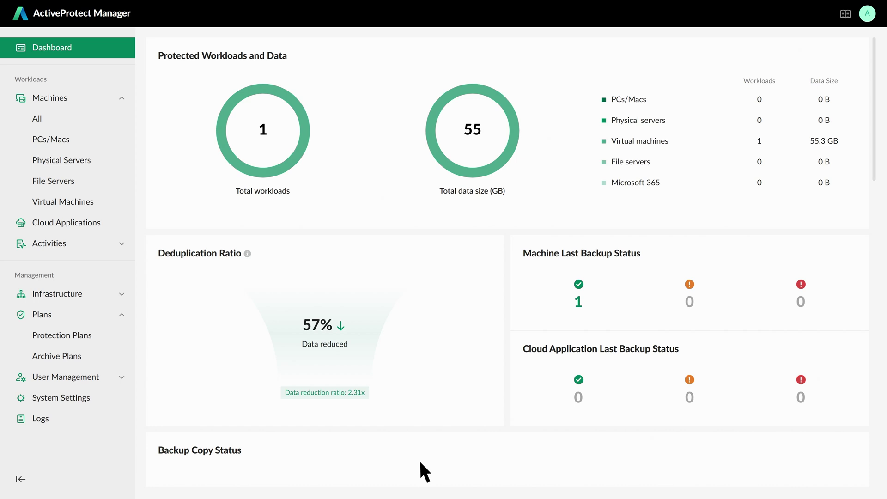
# Start a standard physical & virtual protection plan named 'hourly backup'.
pyautogui.click(80, 334)
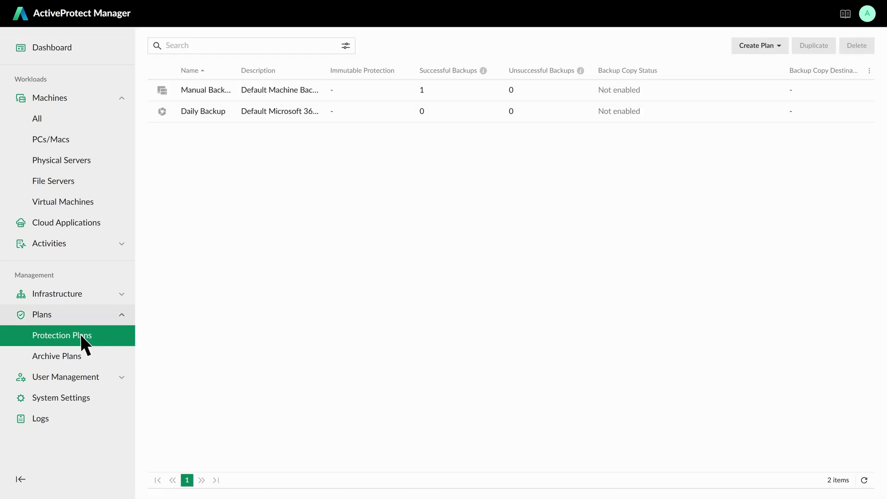
pyautogui.click(768, 45)
pyautogui.click(759, 65)
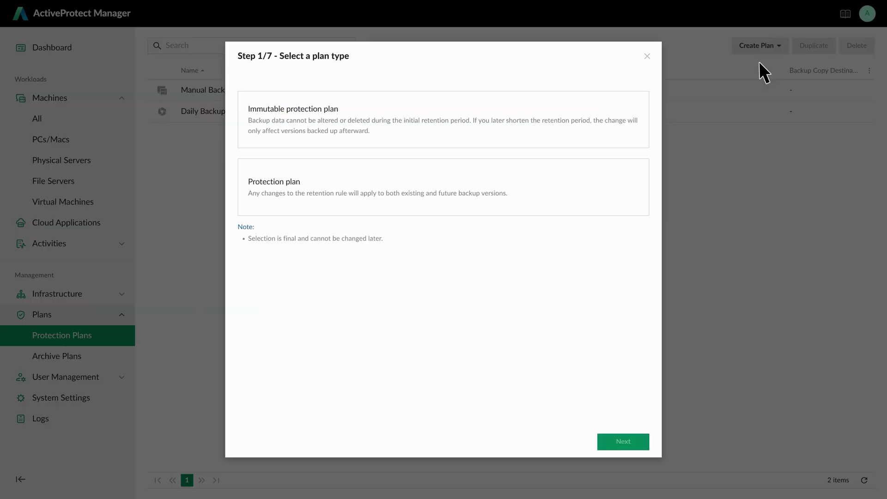
pyautogui.click(297, 188)
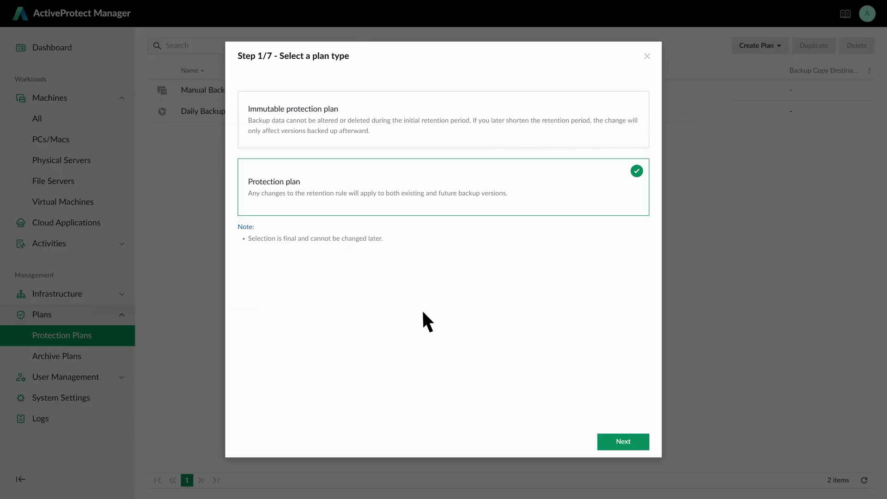
pyautogui.click(628, 441)
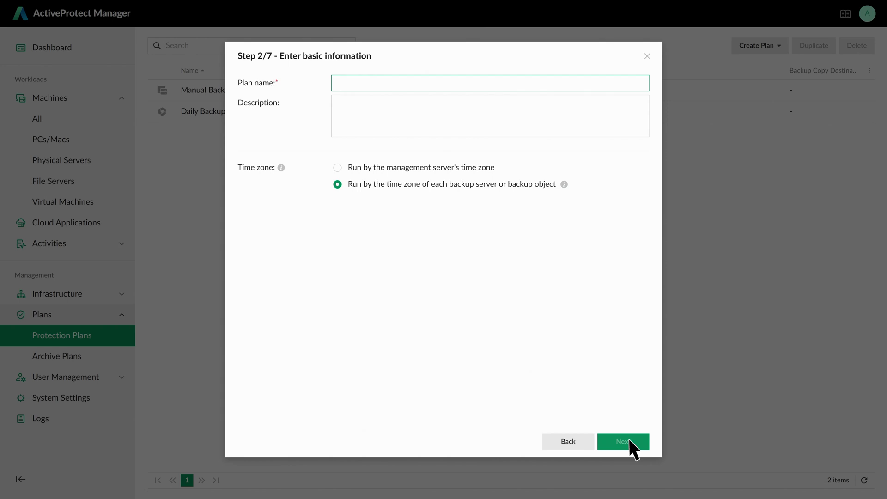
pyautogui.write('hourly backup')
pyautogui.click(626, 442)
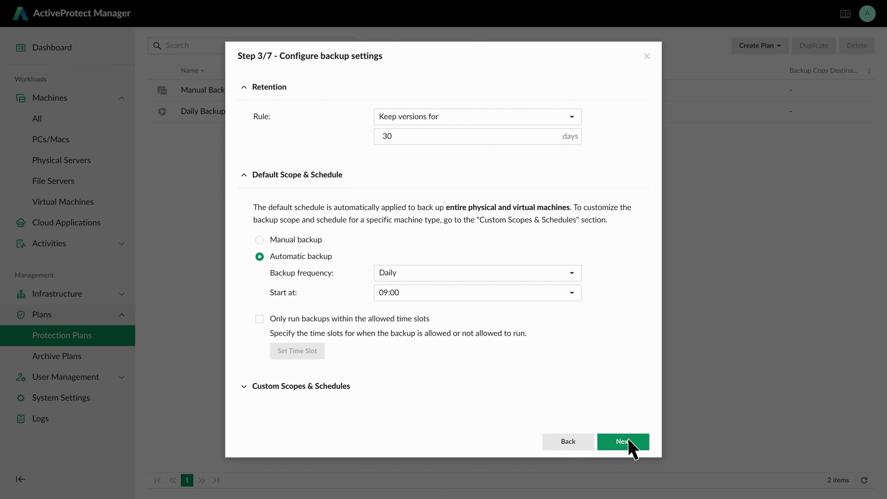
# Set the backup frequency to Hourly and enable Customize database processing.
pyautogui.click(571, 274)
pyautogui.click(552, 293)
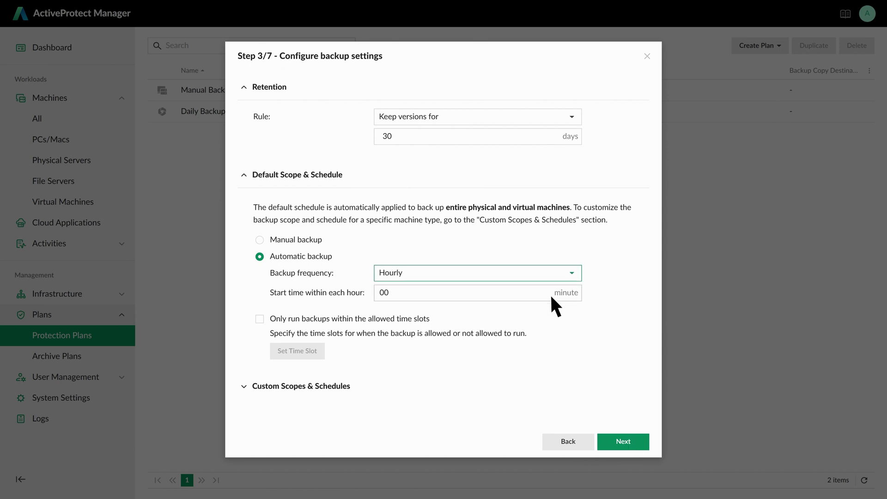
pyautogui.click(613, 437)
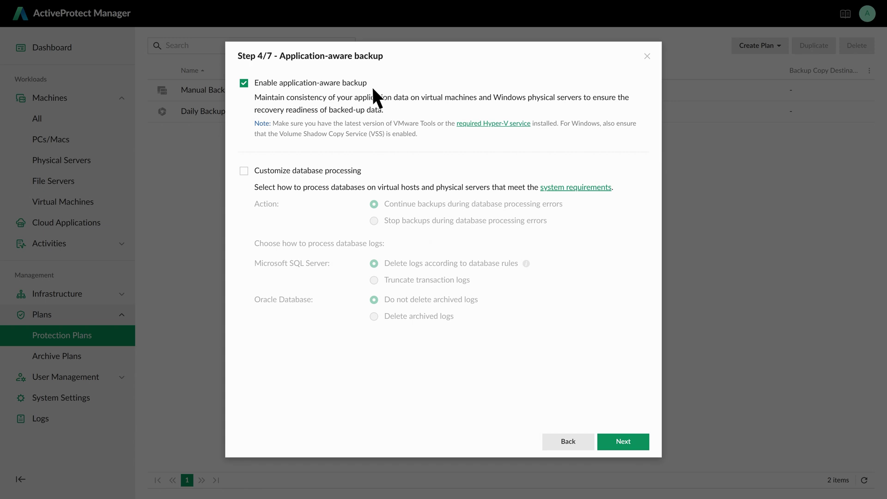
pyautogui.click(244, 171)
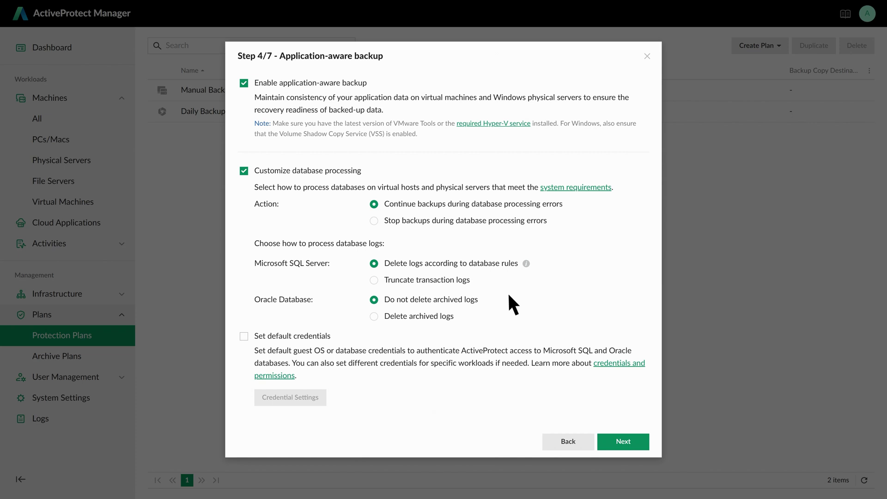
# Turn on default guest OS credentials with username administrator and its password.
pyautogui.click(244, 336)
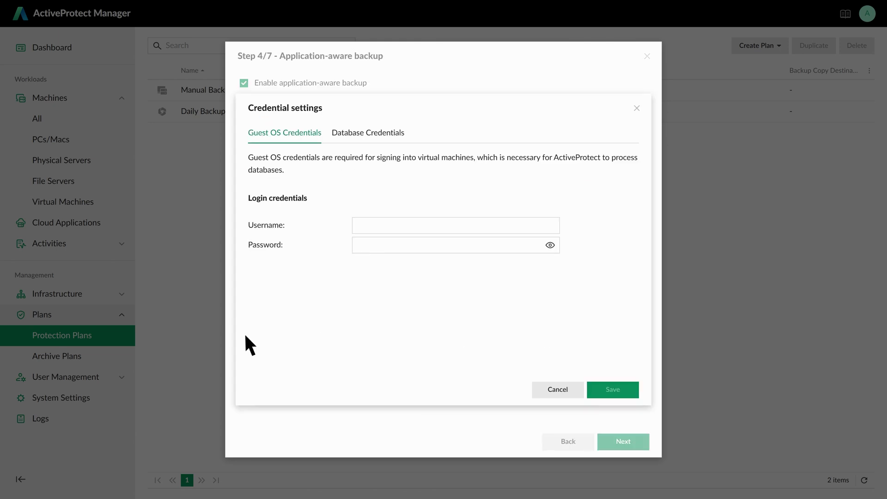
pyautogui.click(393, 226)
pyautogui.write('adminis')
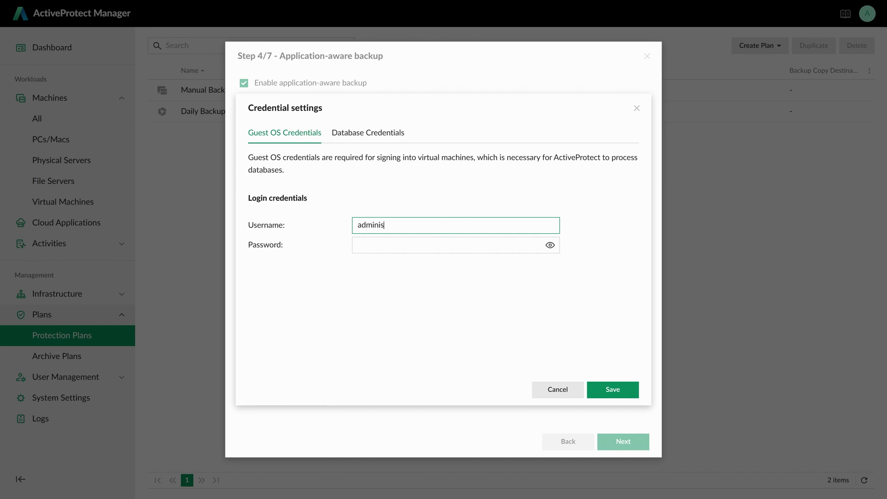
pyautogui.write('trator')
pyautogui.press('Tab')
pyautogui.write('•••••••')
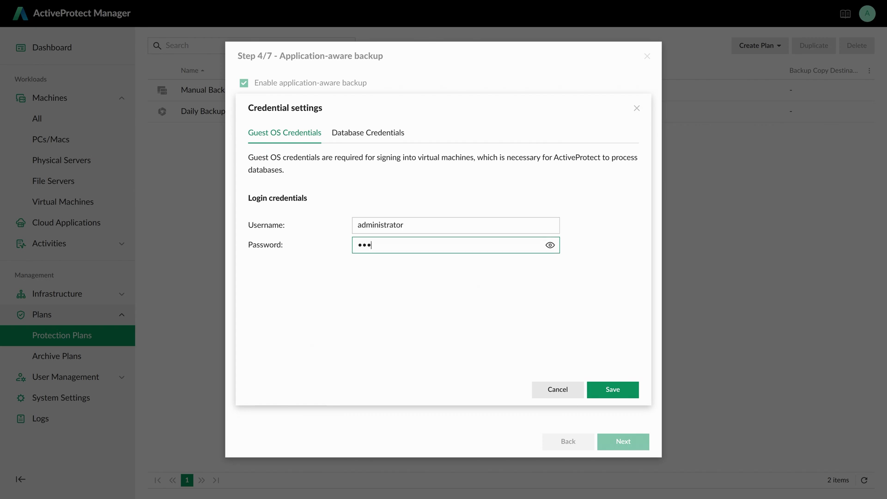
pyautogui.write('•')
pyautogui.click(609, 389)
# Acknowledge the credentials notice and accept the remaining defaults to create the plan.
pyautogui.click(628, 435)
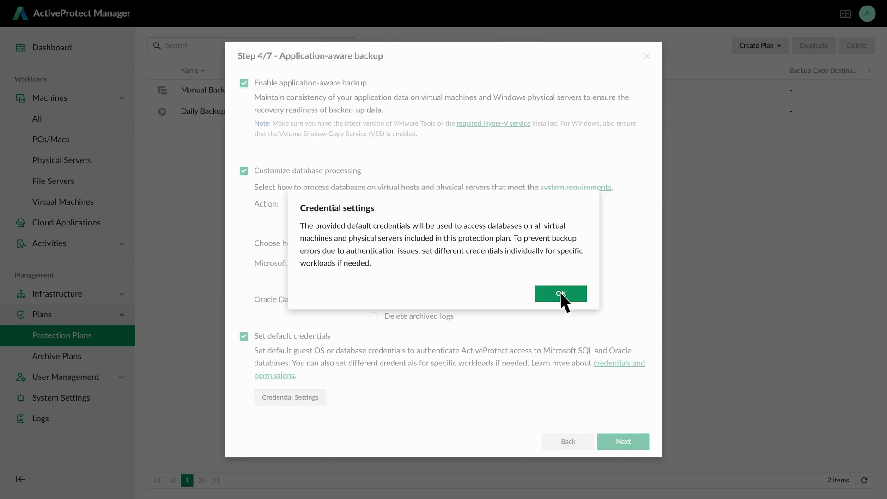
pyautogui.click(561, 294)
pyautogui.click(643, 441)
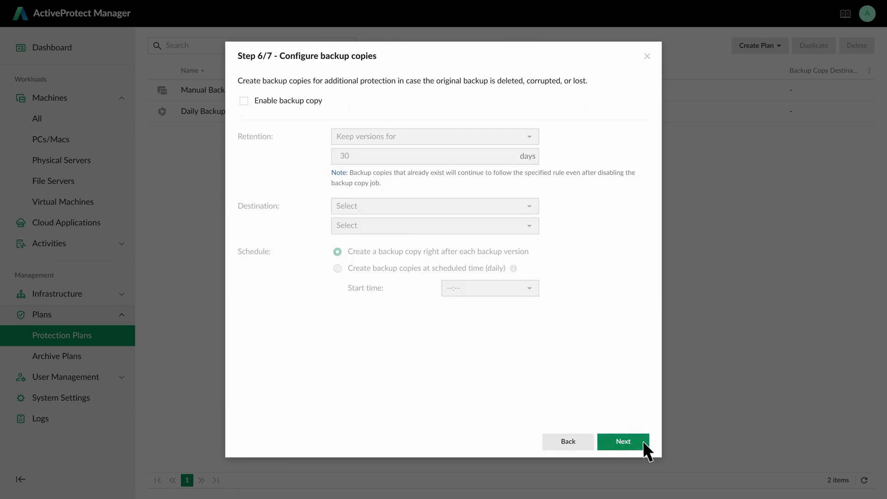
pyautogui.click(643, 441)
pyautogui.click(642, 440)
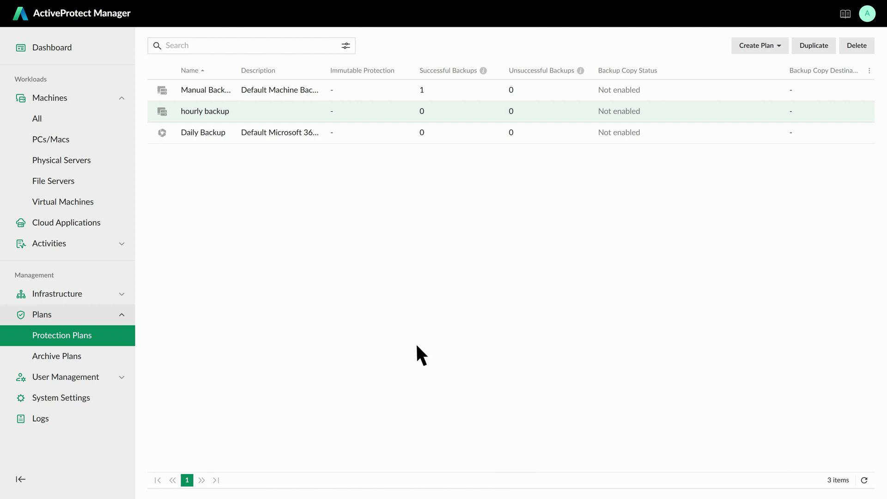
# Begin a new auto-backup rule covering localhost.localdomain.
pyautogui.click(74, 202)
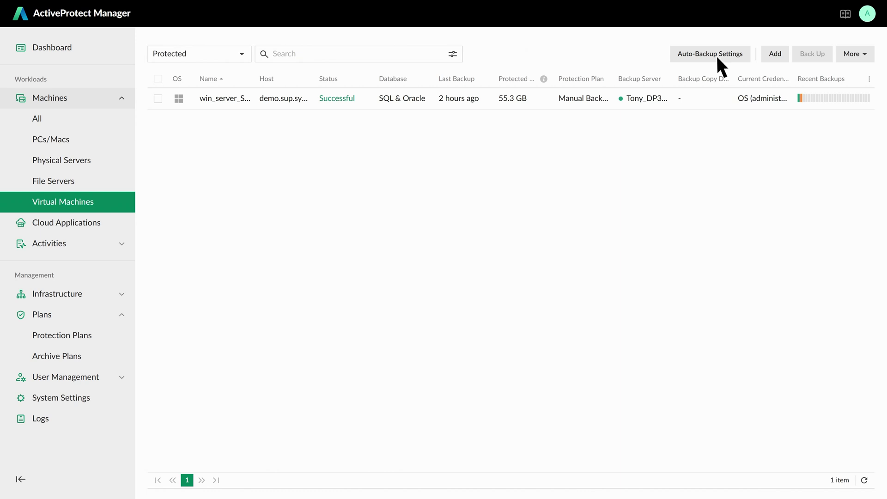
pyautogui.click(717, 57)
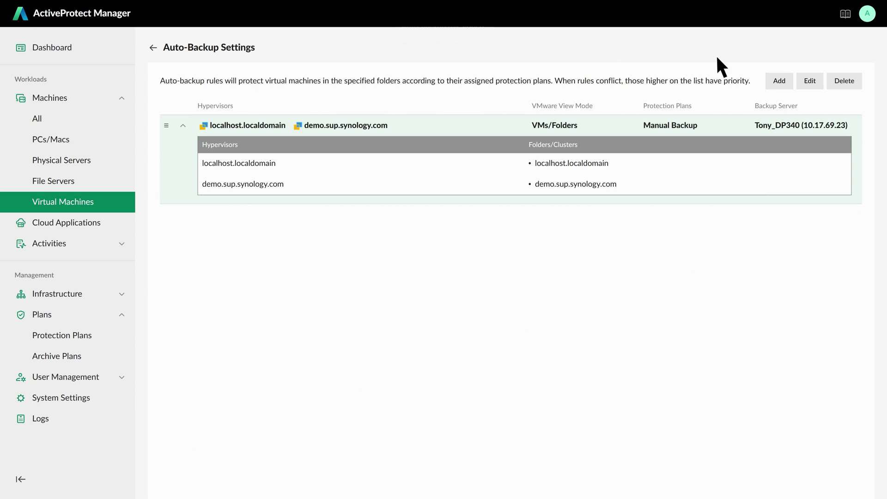
pyautogui.click(782, 78)
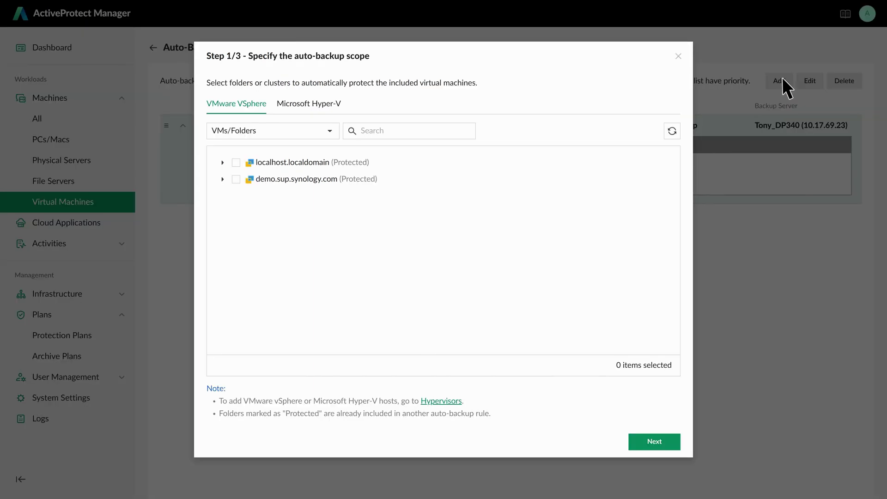
pyautogui.click(236, 163)
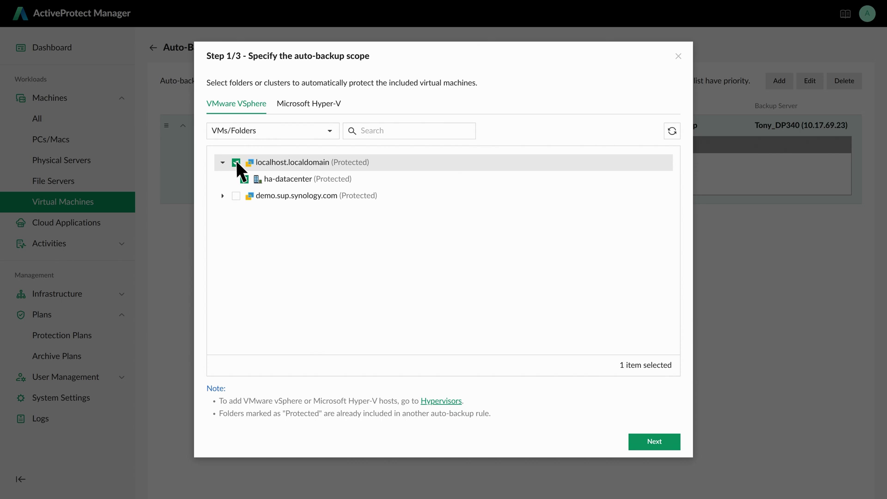
pyautogui.click(654, 441)
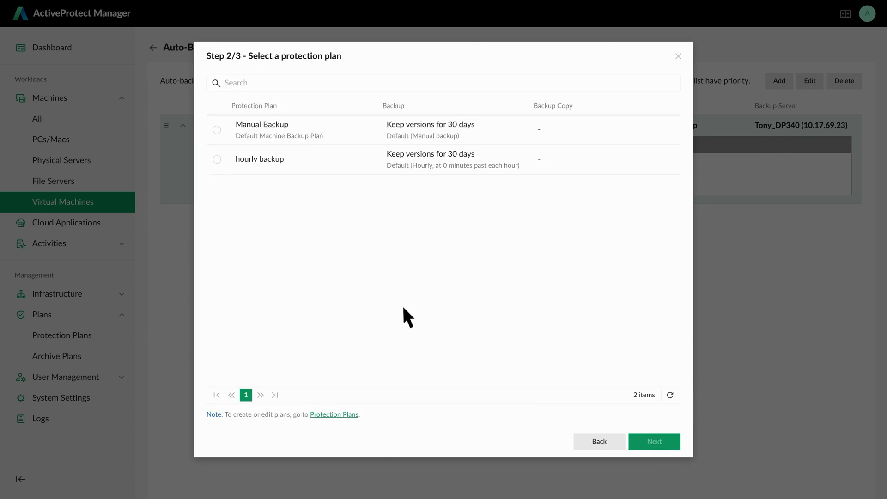
# Assign the hourly backup plan to the rule, save it, and adjust the rule order.
pyautogui.click(217, 159)
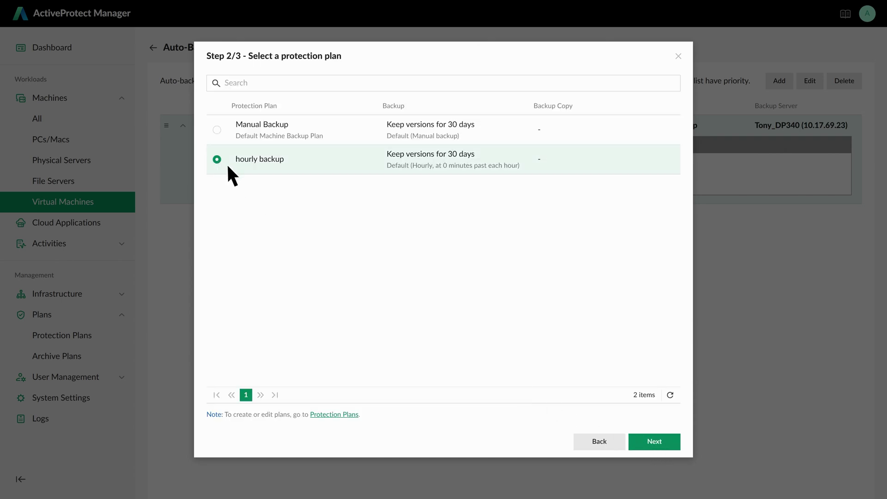
pyautogui.click(645, 440)
pyautogui.click(646, 440)
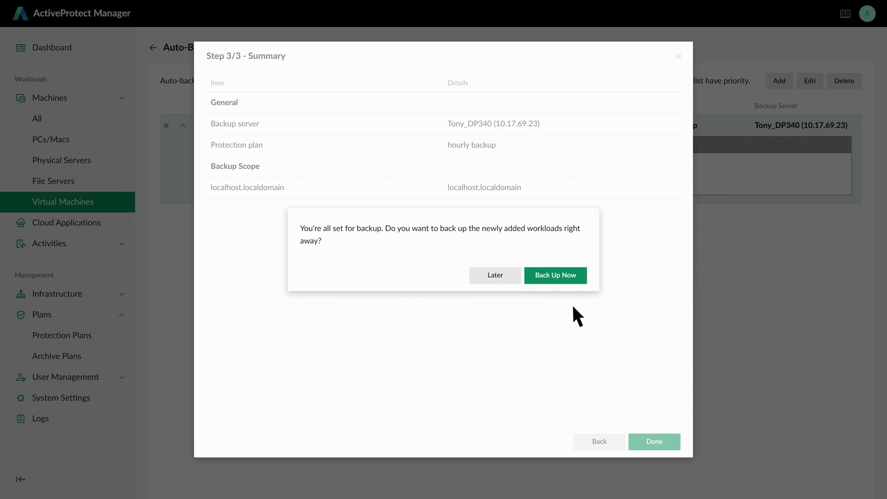
pyautogui.click(557, 276)
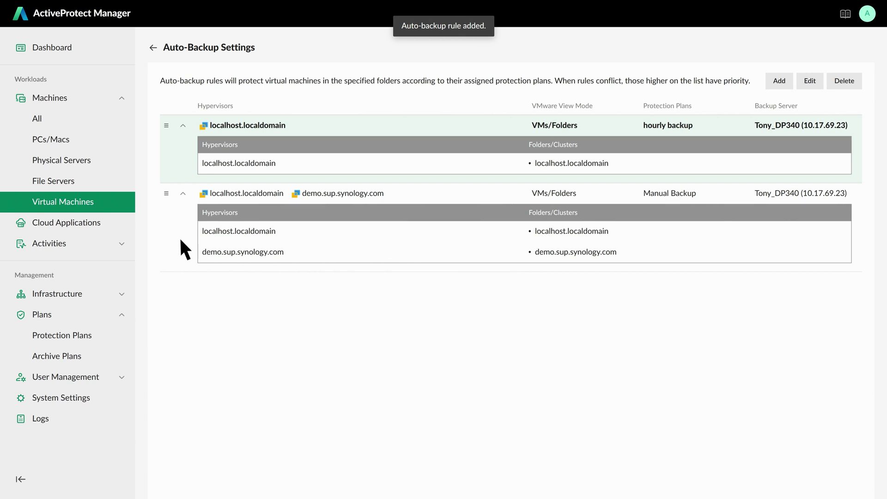
pyautogui.moveTo(166, 193)
pyautogui.mouseDown()
pyautogui.moveTo(159, 112)
pyautogui.moveTo(157, 208)
pyautogui.mouseUp()
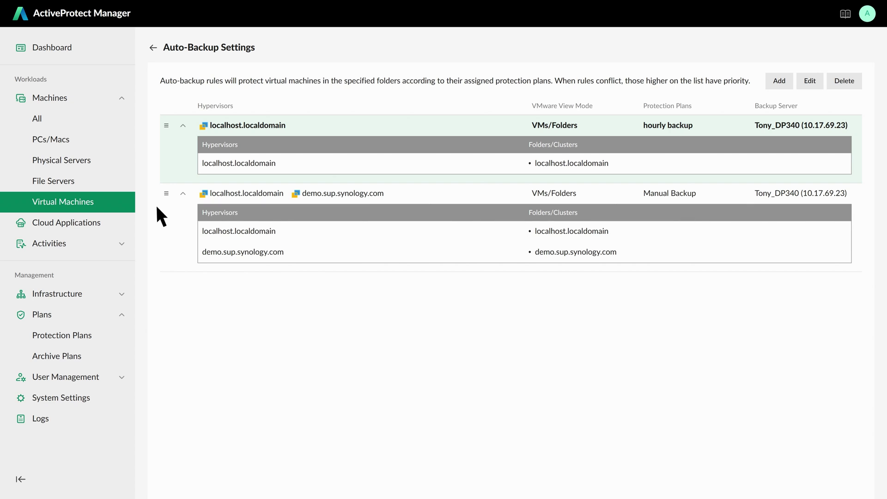
# Go back to the Virtual Machines list, where both machines still show Manual Backup.
pyautogui.click(152, 47)
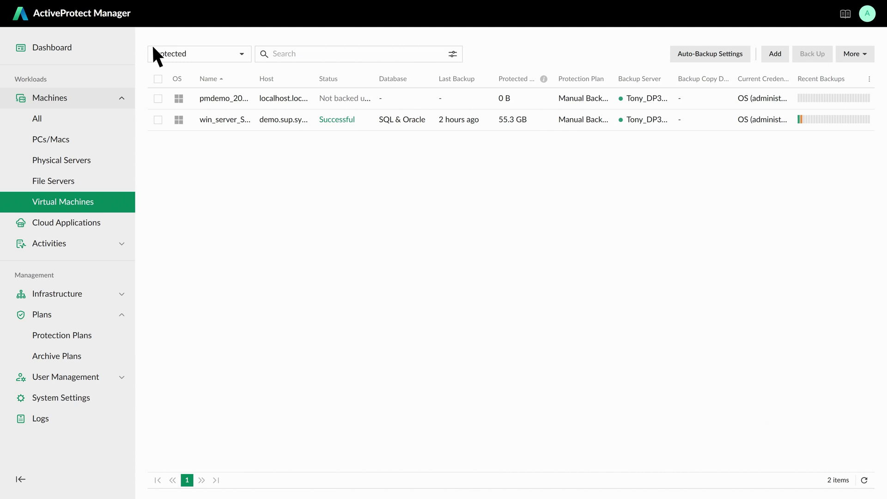
# Filter the virtual machines by Database type SQL and Oracle.
pyautogui.click(279, 54)
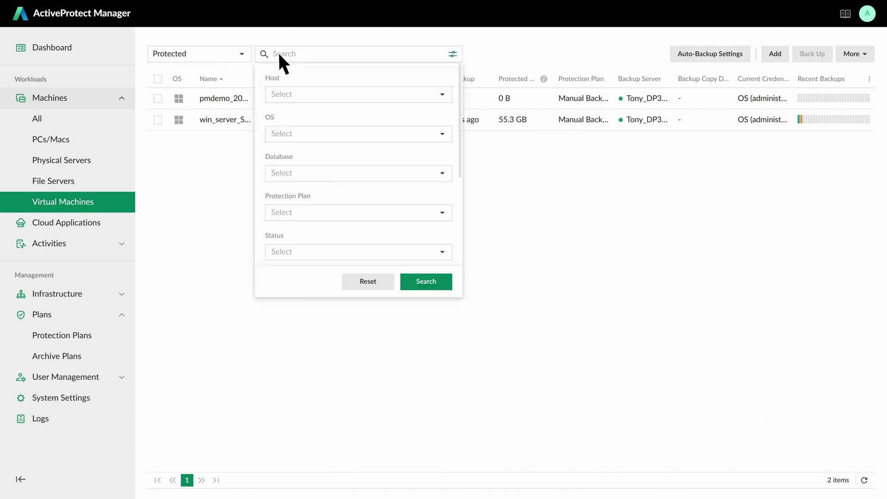
pyautogui.click(442, 173)
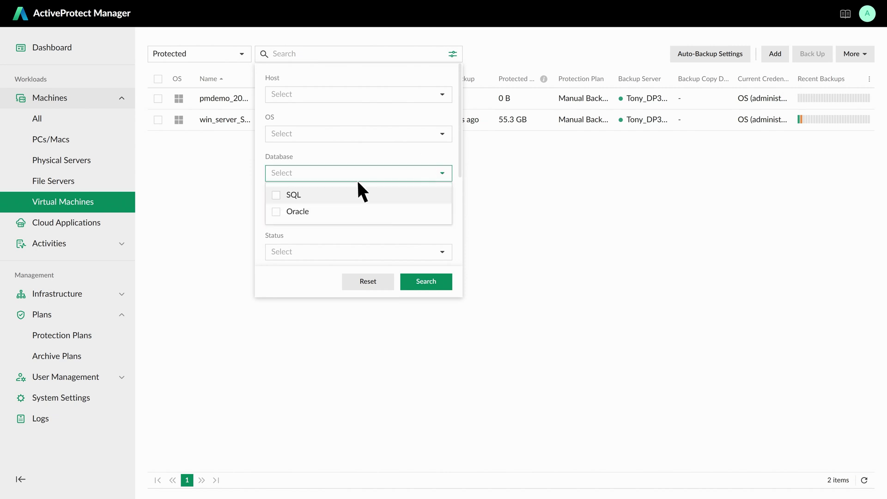
pyautogui.click(276, 194)
pyautogui.click(276, 211)
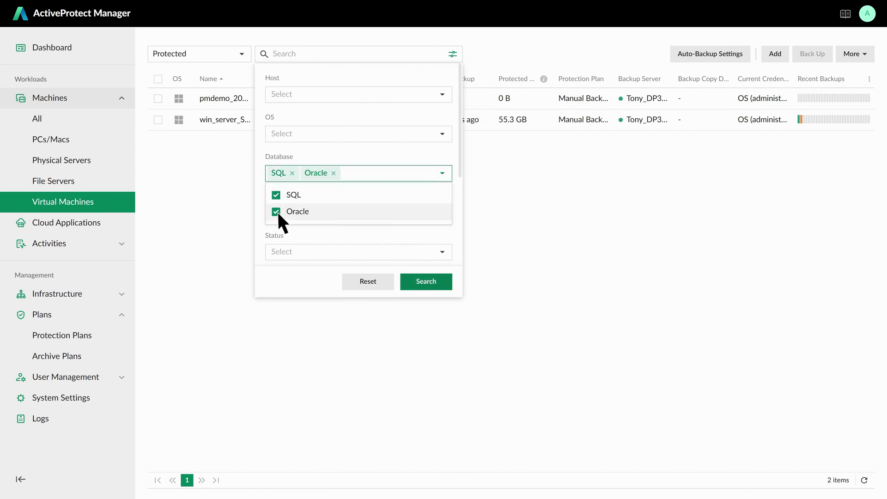
pyautogui.click(420, 283)
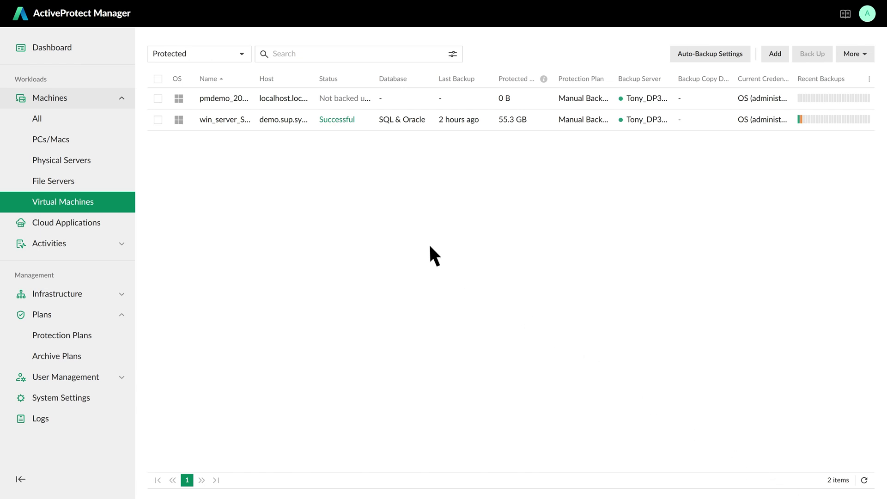
pyautogui.click(239, 120)
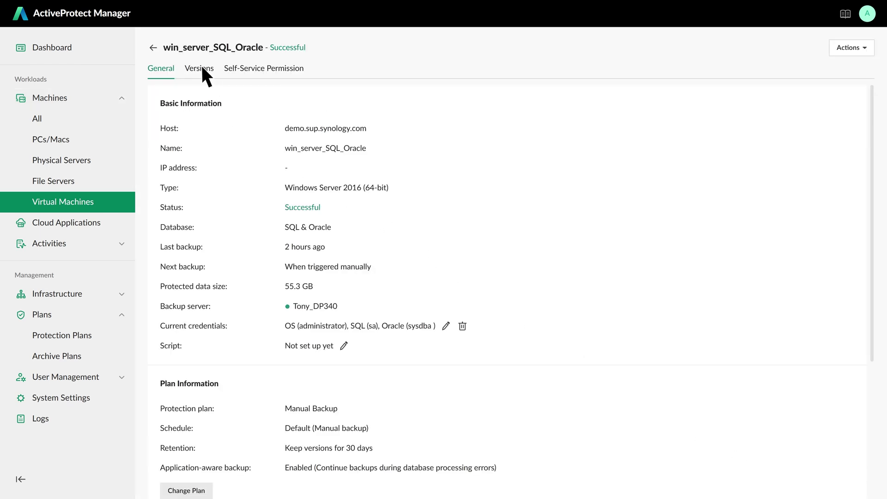
pyautogui.click(201, 67)
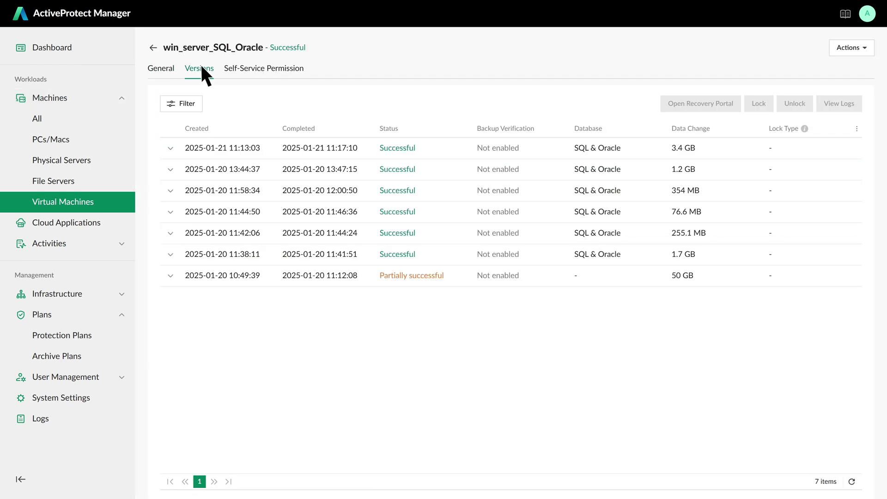
pyautogui.click(248, 149)
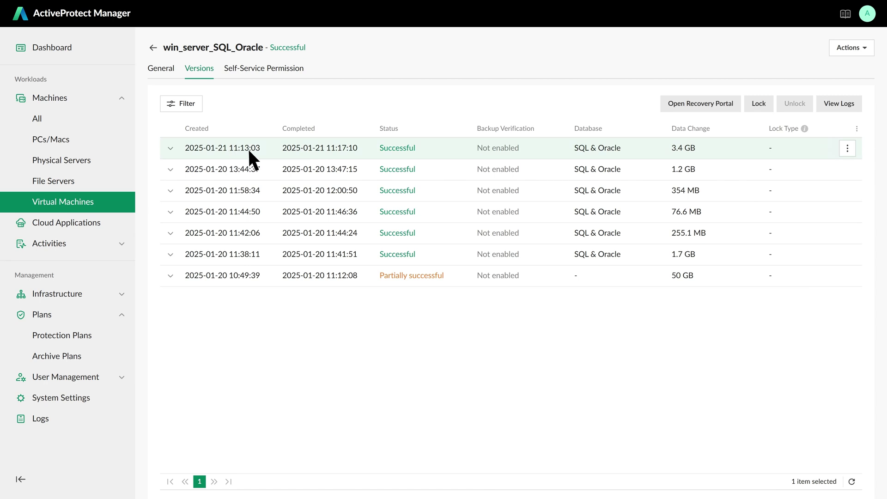
pyautogui.click(677, 107)
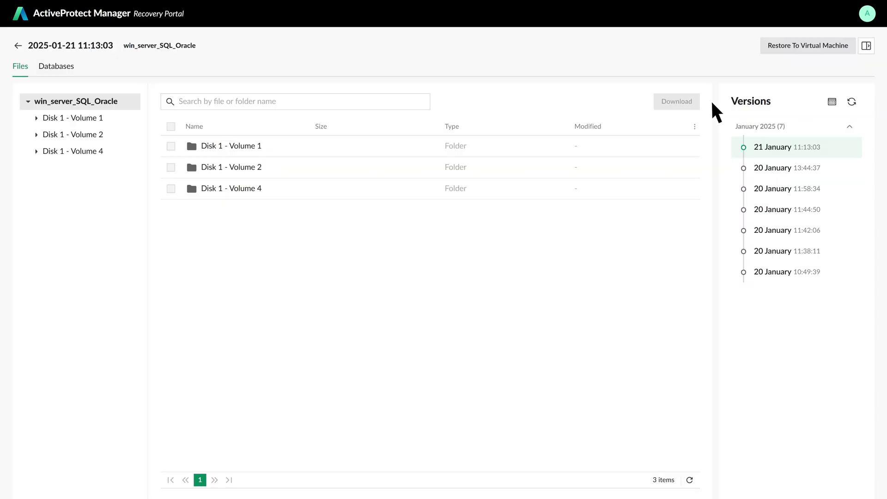
# Choose an instant restore to virtual machine onto the built-in hypervisor.
pyautogui.click(799, 45)
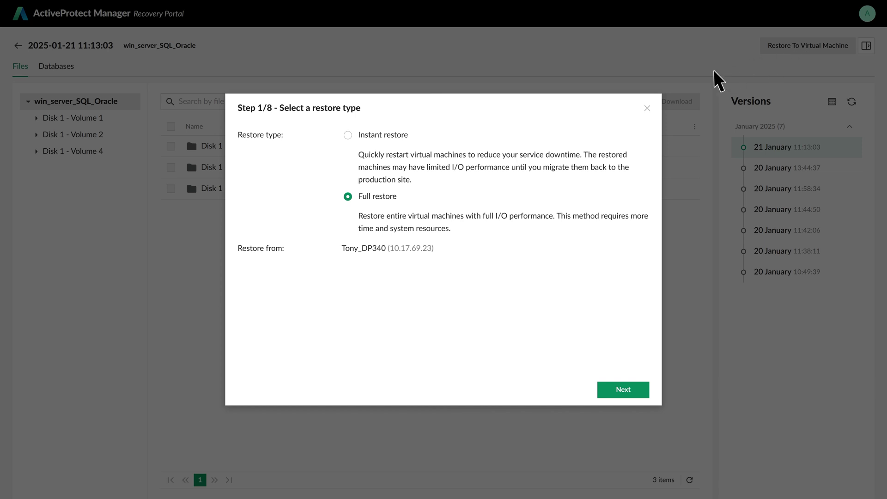
pyautogui.click(347, 135)
pyautogui.click(623, 390)
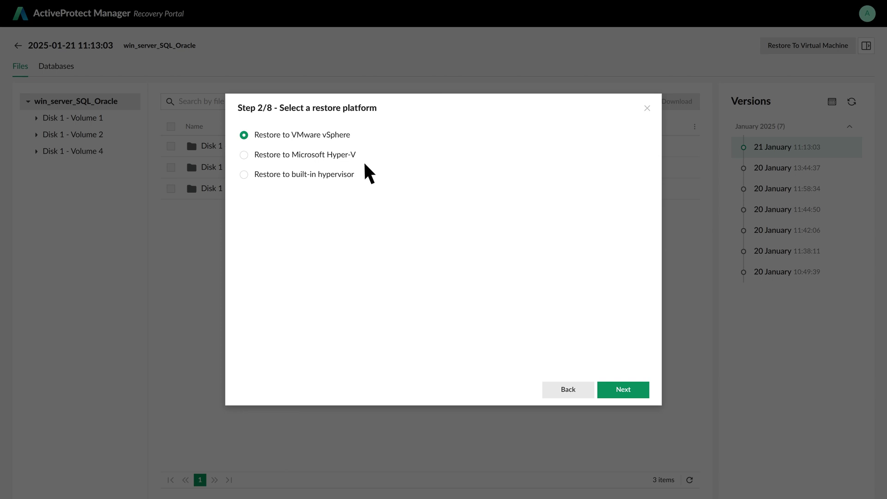
pyautogui.click(244, 175)
pyautogui.click(624, 390)
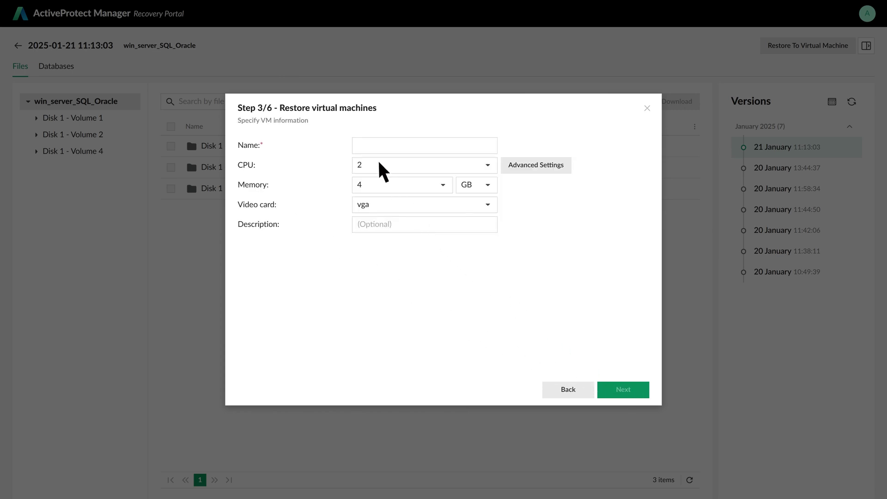
# Name the restored VM 'test' and accept the VM and storage settings.
pyautogui.click(376, 146)
pyautogui.write('test')
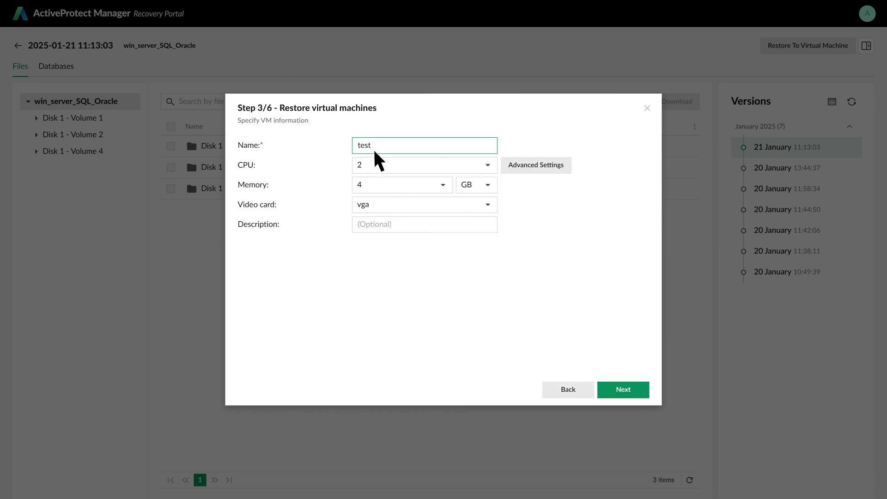
pyautogui.click(617, 388)
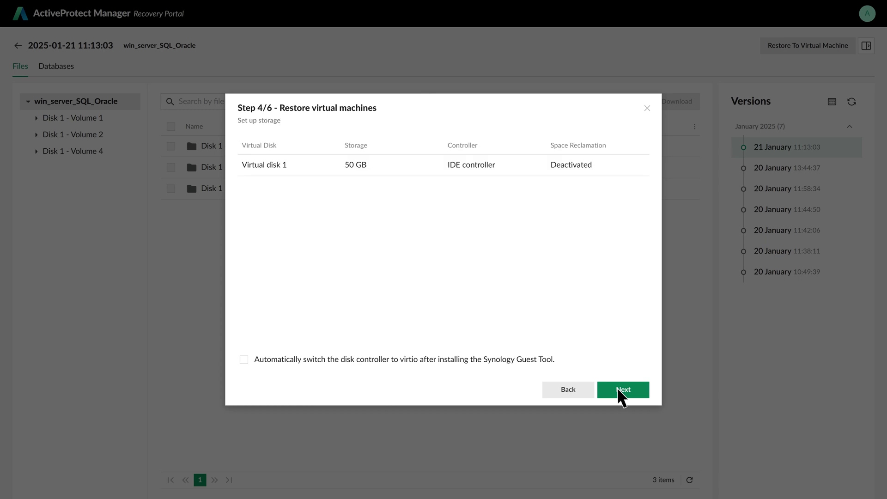
pyautogui.click(616, 388)
pyautogui.click(617, 388)
# Start the restore, then connect to the ready task's console from Recent Tasks.
pyautogui.click(617, 388)
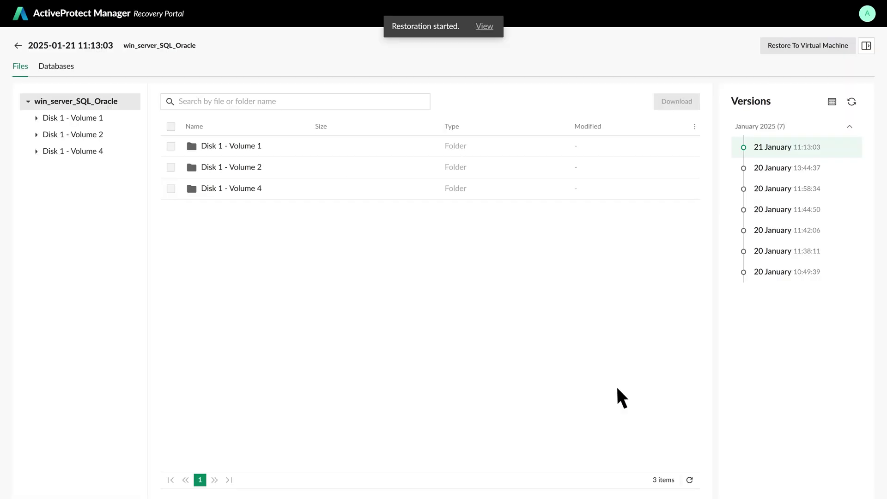
pyautogui.click(484, 27)
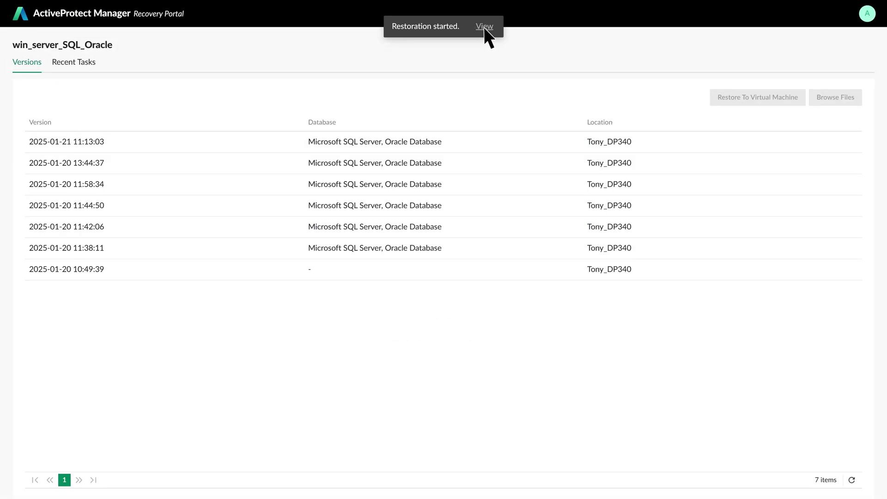
pyautogui.click(85, 63)
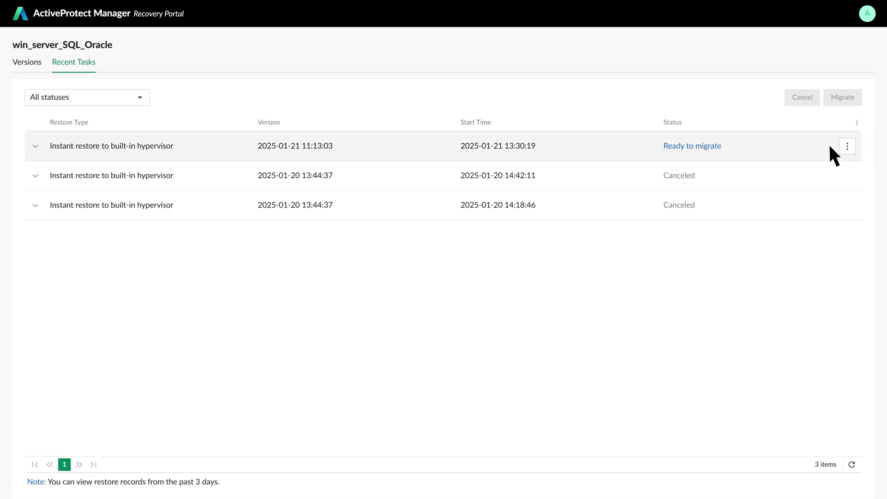
pyautogui.click(847, 146)
pyautogui.click(805, 187)
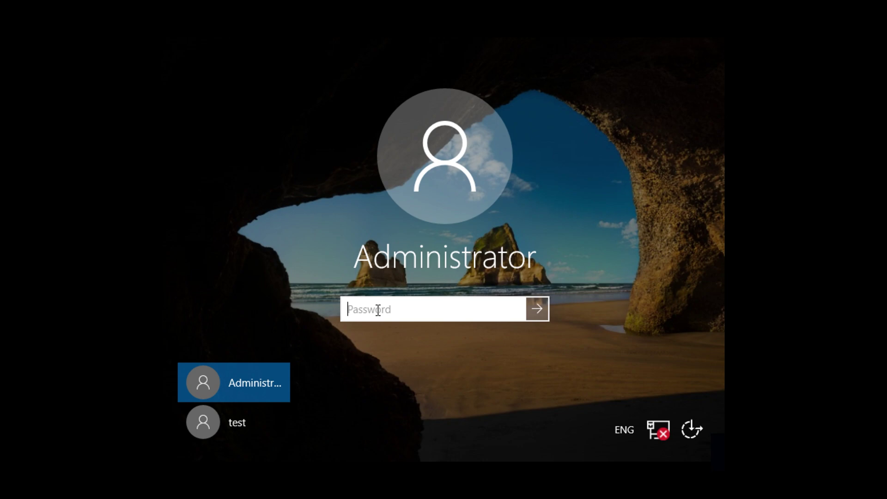
# Sign in as Administrator and connect SSMS 20 to the local SQL Server.
pyautogui.write('********')
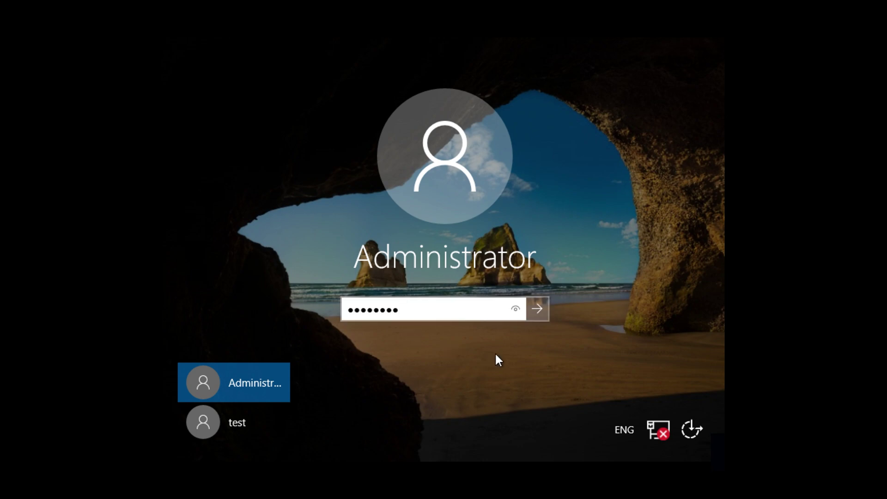
pyautogui.click(537, 308)
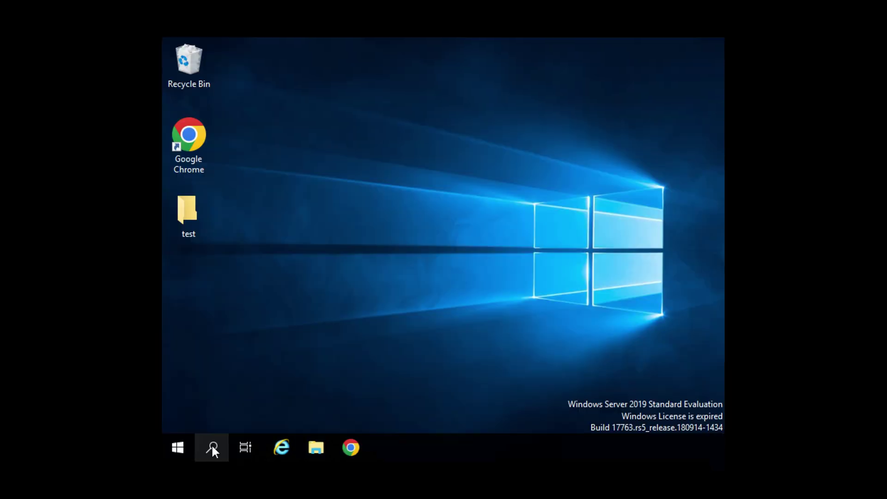
pyautogui.click(212, 446)
pyautogui.write('sql')
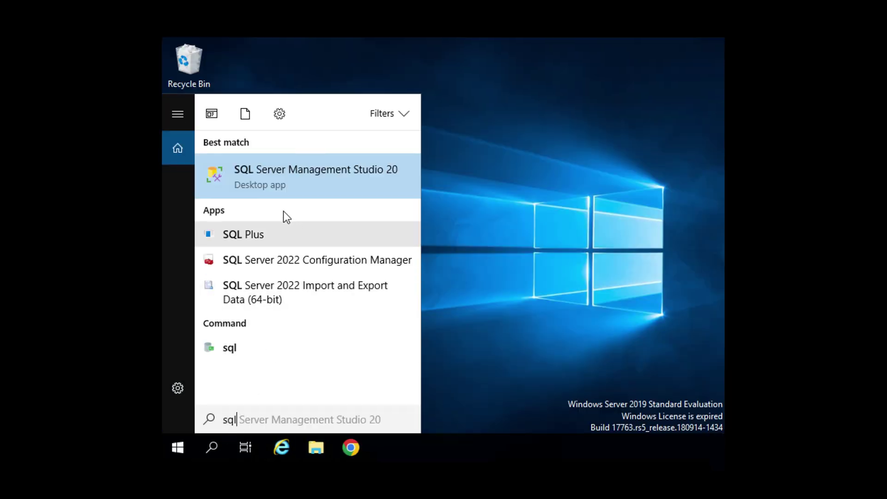
pyautogui.click(287, 182)
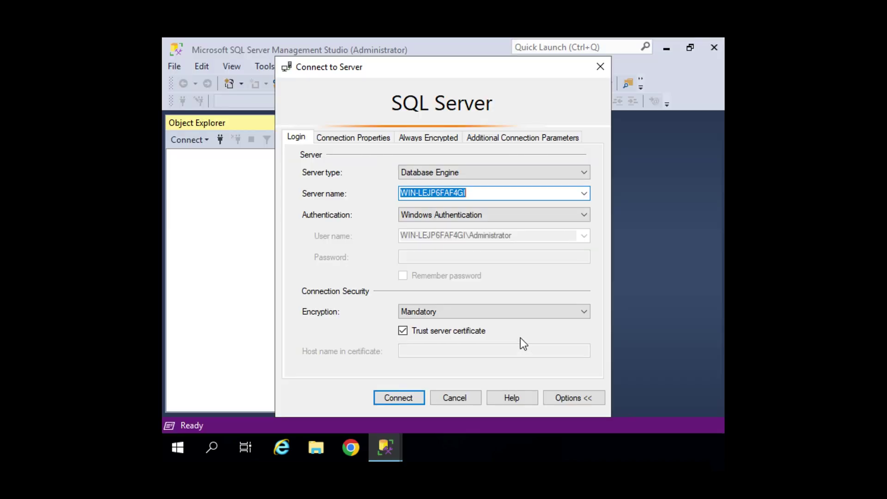
pyautogui.click(408, 397)
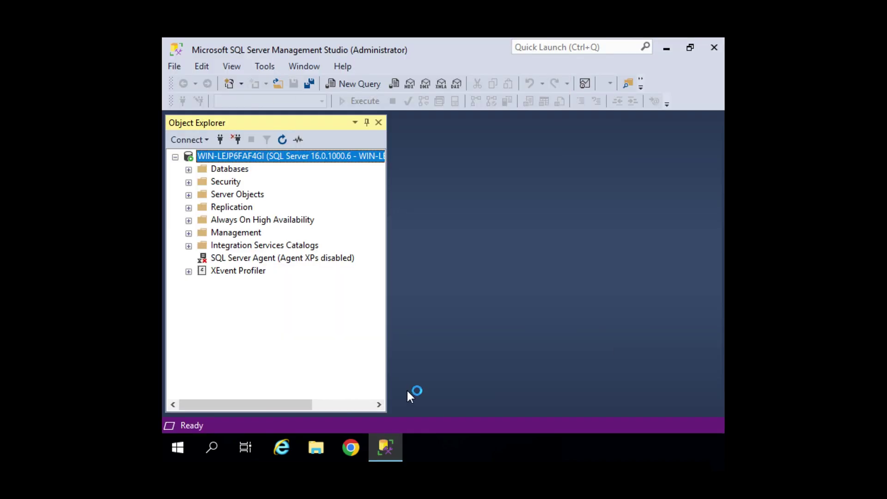
# Run 'select * from inventory' in a new query on the Finance database, twice.
pyautogui.click(234, 169)
pyautogui.click(189, 169)
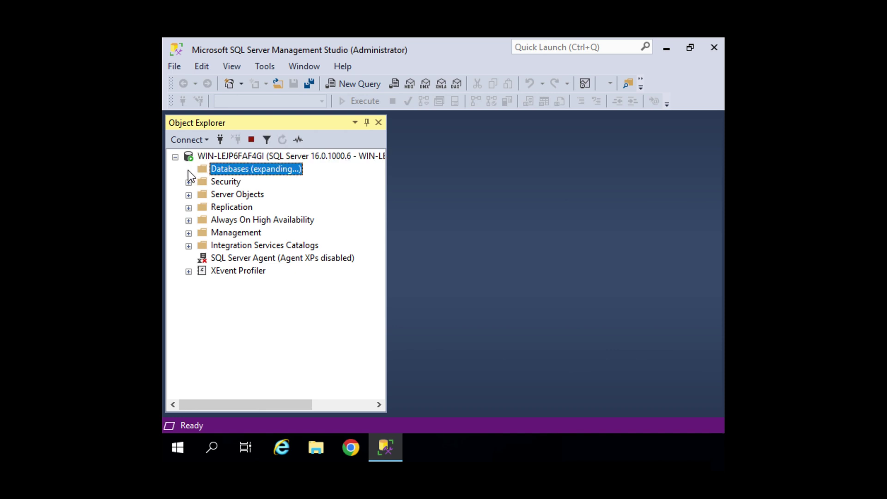
pyautogui.rightClick(238, 220)
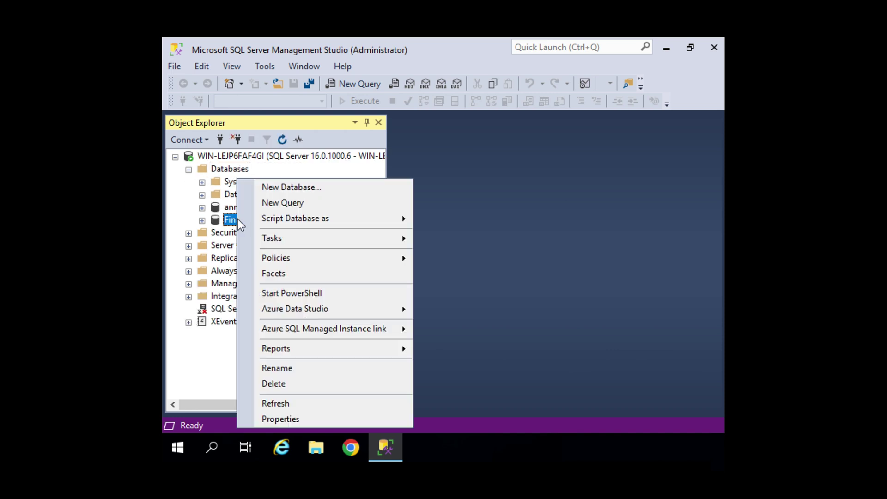
pyautogui.click(267, 203)
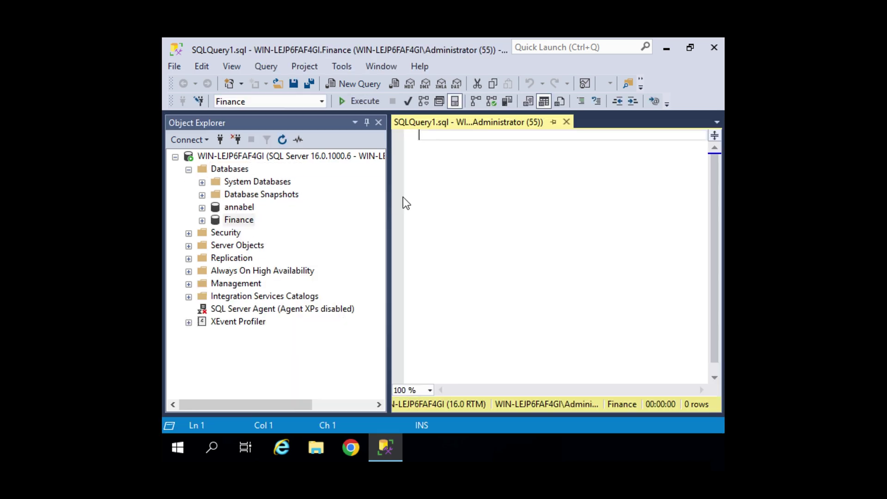
pyautogui.write('select * from inventor')
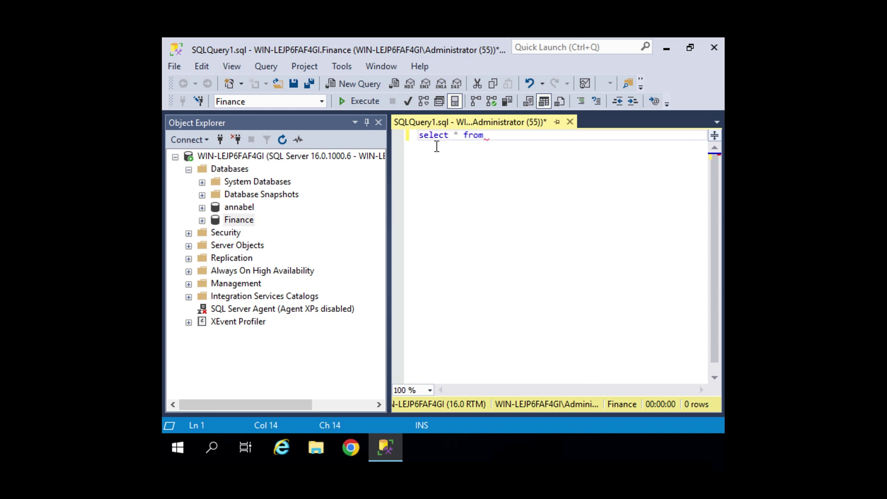
pyautogui.write('y')
pyautogui.click(360, 103)
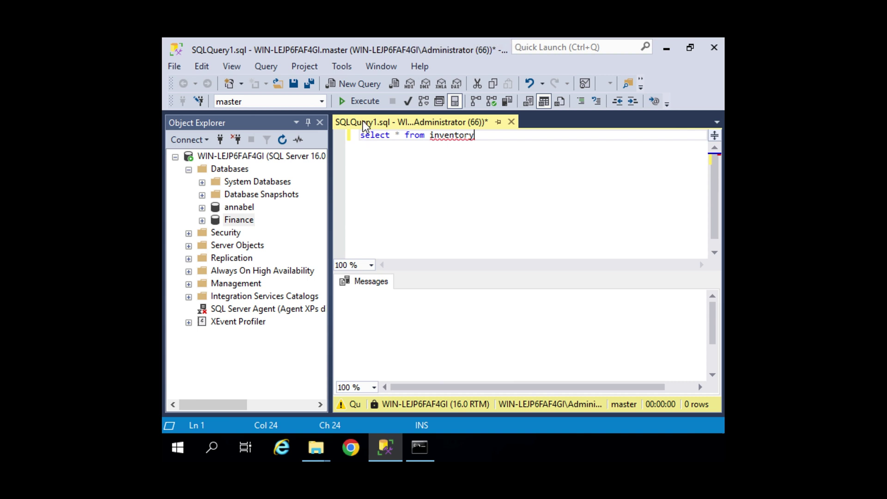
pyautogui.click(363, 102)
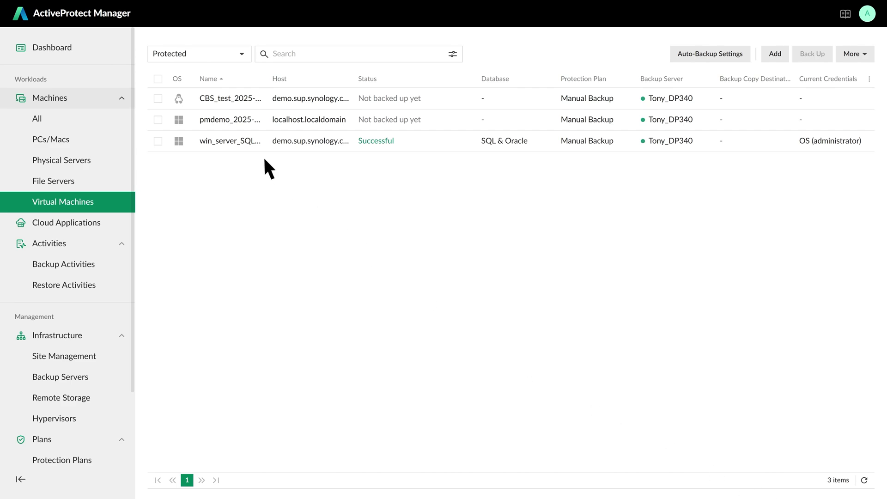
pyautogui.click(250, 142)
pyautogui.click(204, 69)
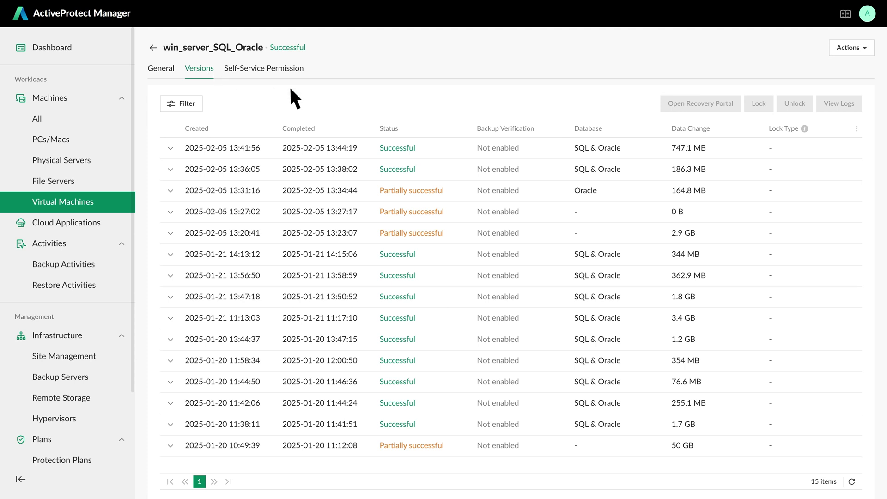
pyautogui.click(848, 148)
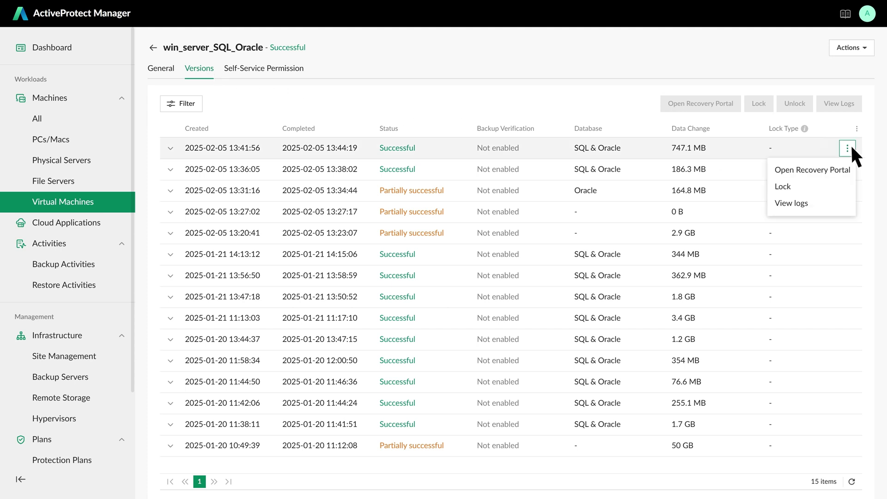
pyautogui.click(827, 169)
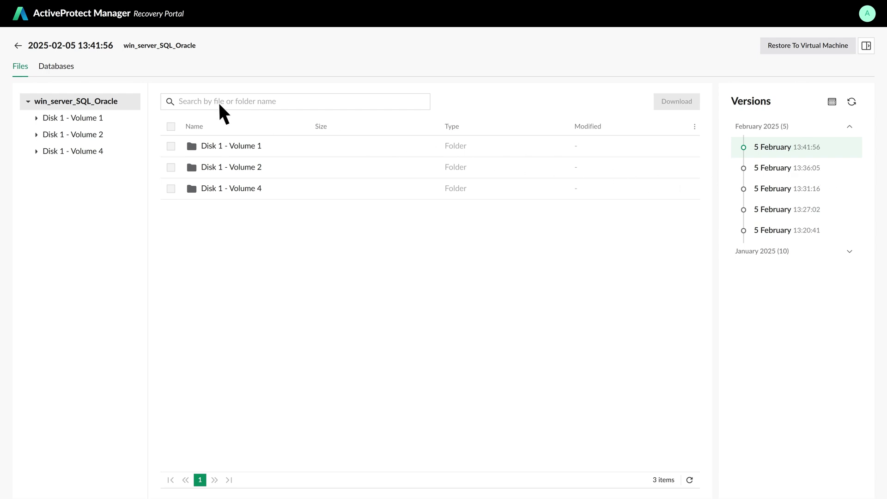
pyautogui.click(68, 71)
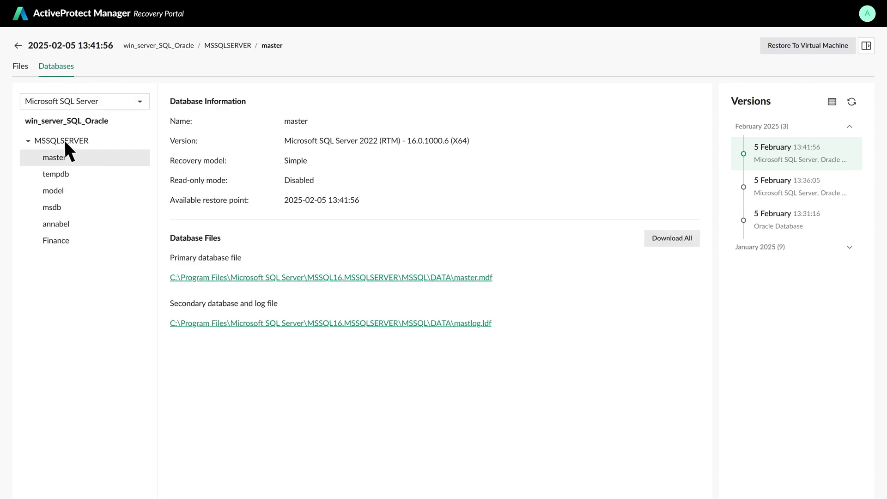
pyautogui.click(63, 241)
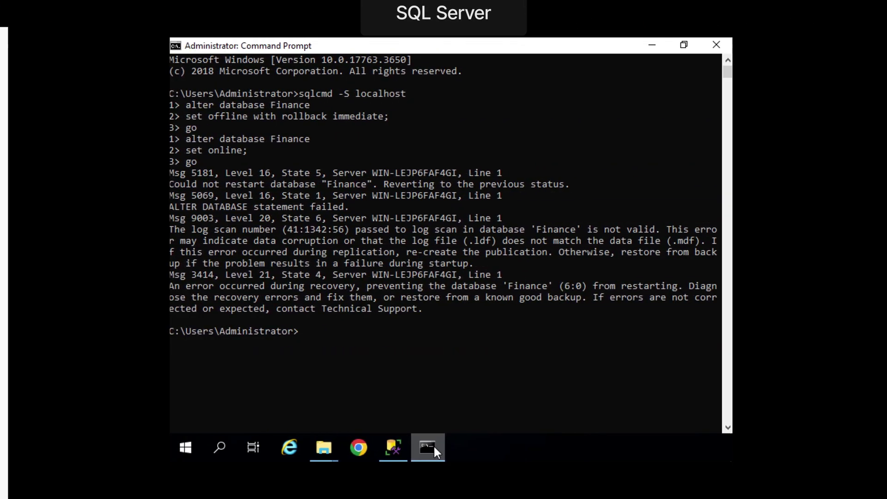
# Connect sqlcmd to localhost and set Finance offline with rollback immediate.
pyautogui.write('sqlcmd ')
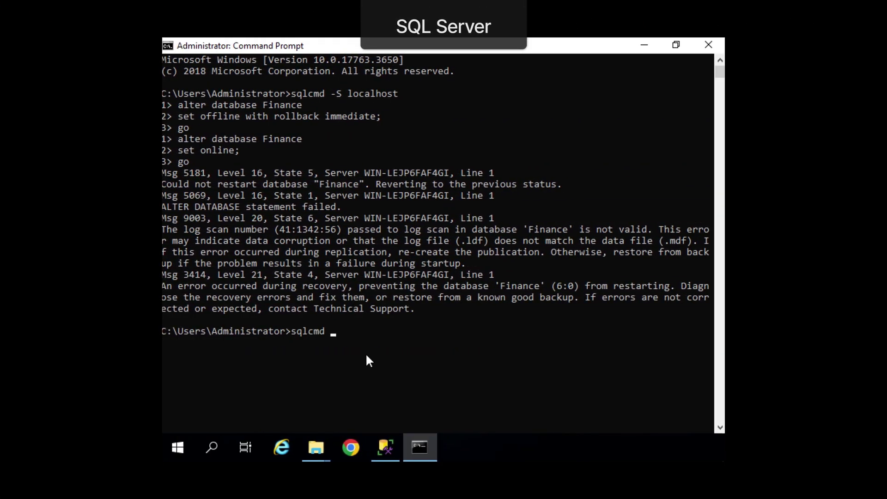
pyautogui.write('-S localhost')
pyautogui.press('Return')
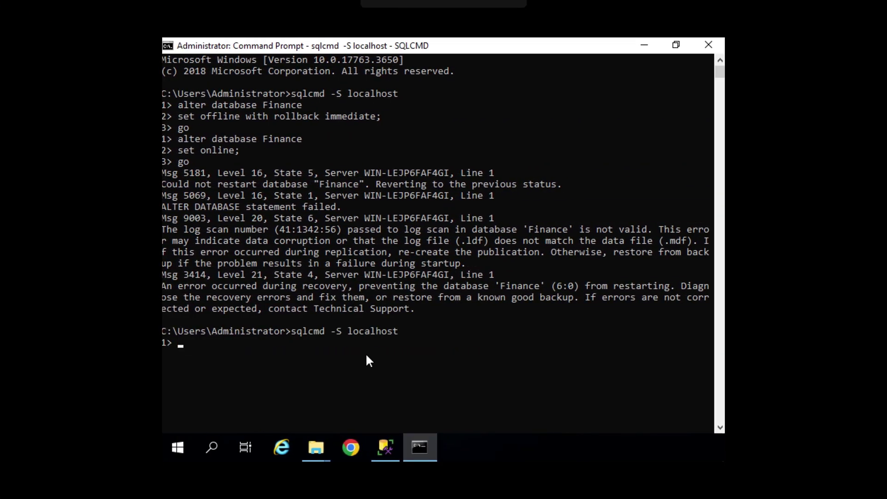
pyautogui.write('alter database Finance')
pyautogui.press('Return')
pyautogui.write('set')
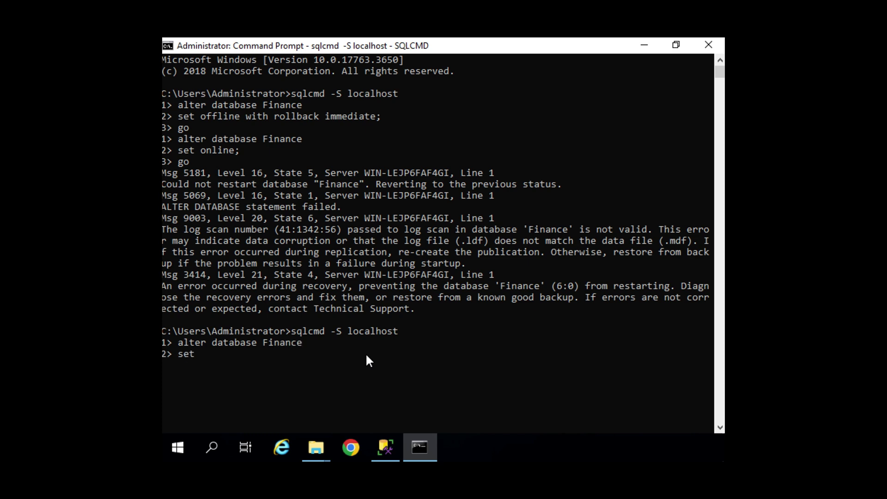
pyautogui.write(' offline with rollback immediate;')
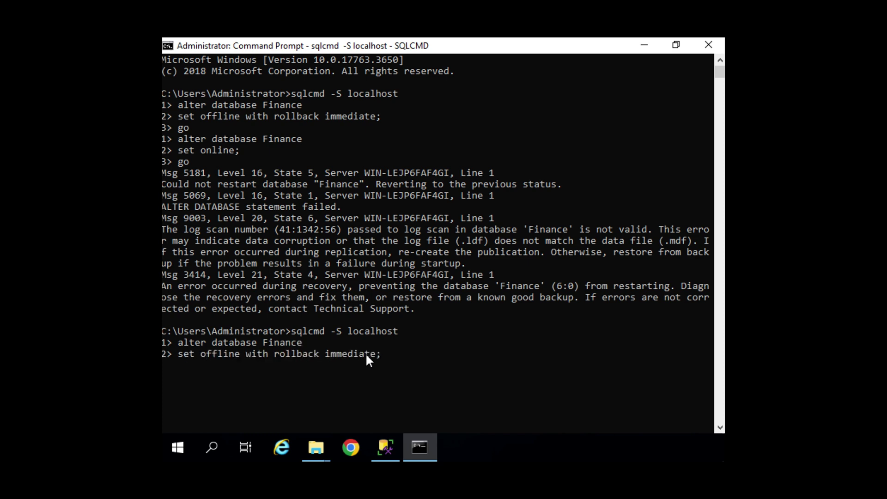
pyautogui.press('Return')
pyautogui.write('go')
pyautogui.press('Return')
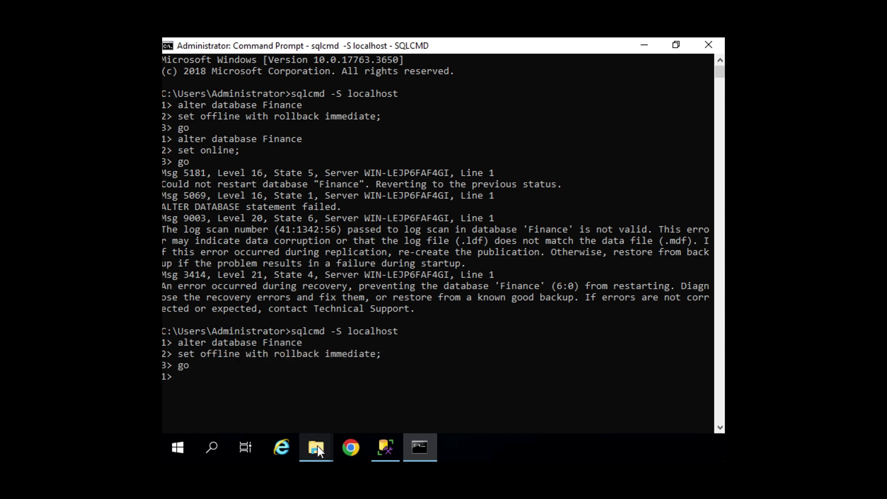
pyautogui.moveTo(317, 446)
pyautogui.click(290, 409)
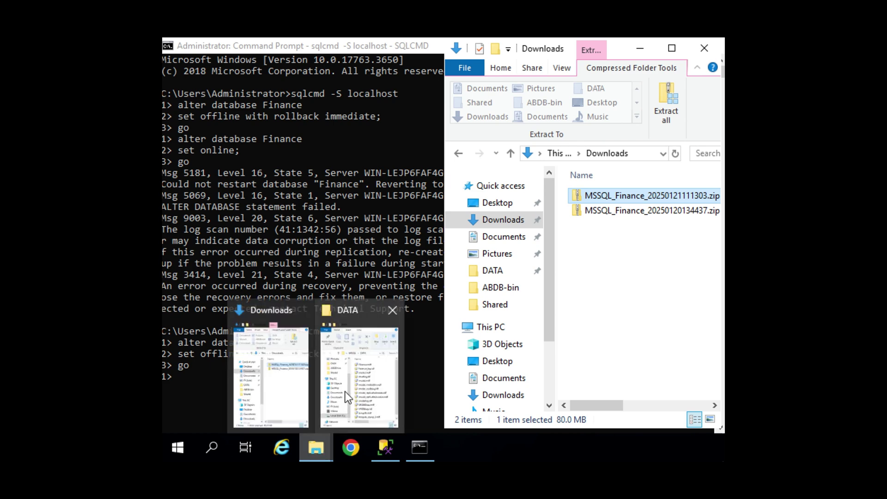
# Replace Finance.mdf and Finance_log.ldf in the SQL DATA folder with copies from MSSQL_Finance_20250121111303.zip.
pyautogui.click(345, 392)
pyautogui.click(614, 243)
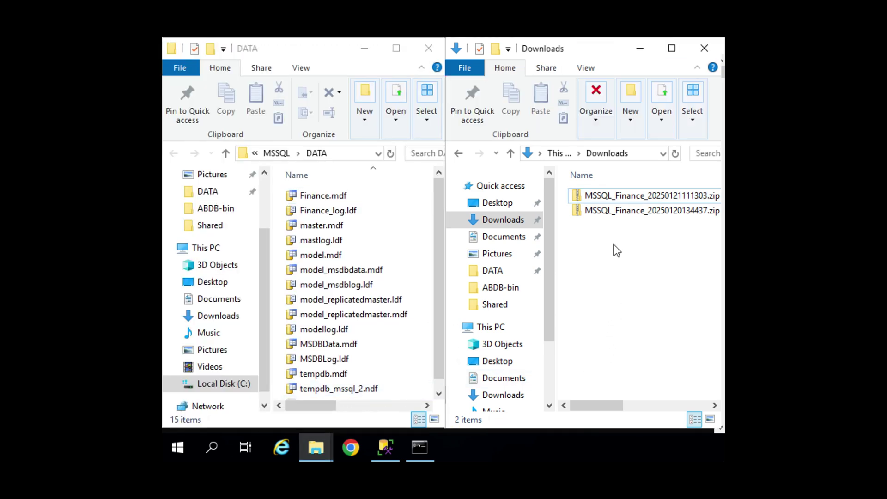
pyautogui.doubleClick(610, 196)
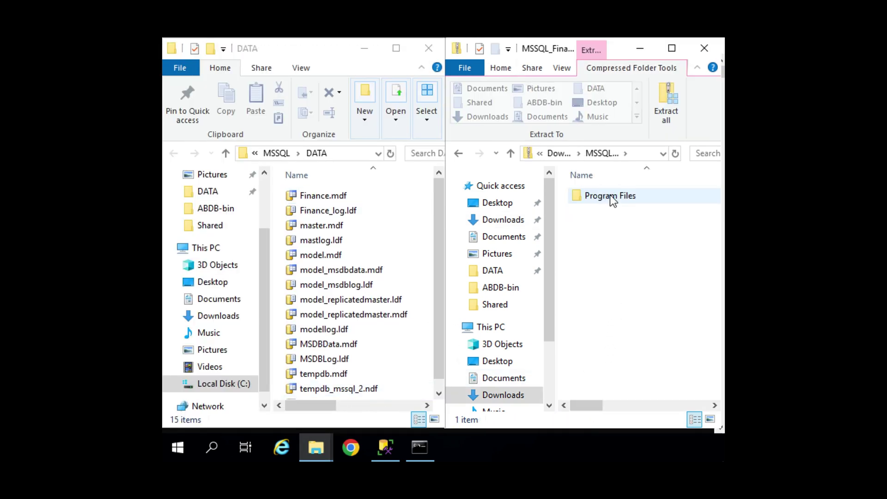
pyautogui.doubleClick(610, 195)
pyautogui.doubleClick(610, 196)
pyautogui.doubleClick(609, 195)
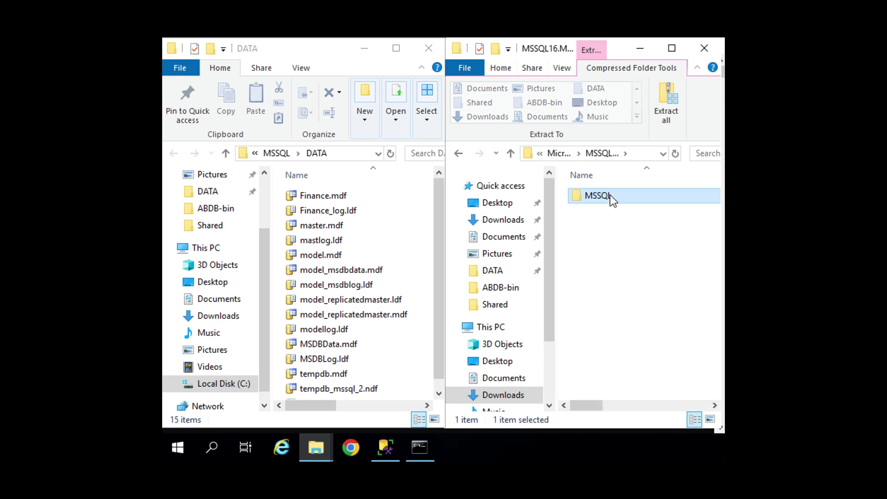
pyautogui.doubleClick(610, 195)
pyautogui.doubleClick(610, 196)
pyautogui.click(610, 195)
pyautogui.keyDown('shift'); pyautogui.click(612, 211); pyautogui.keyUp('shift')
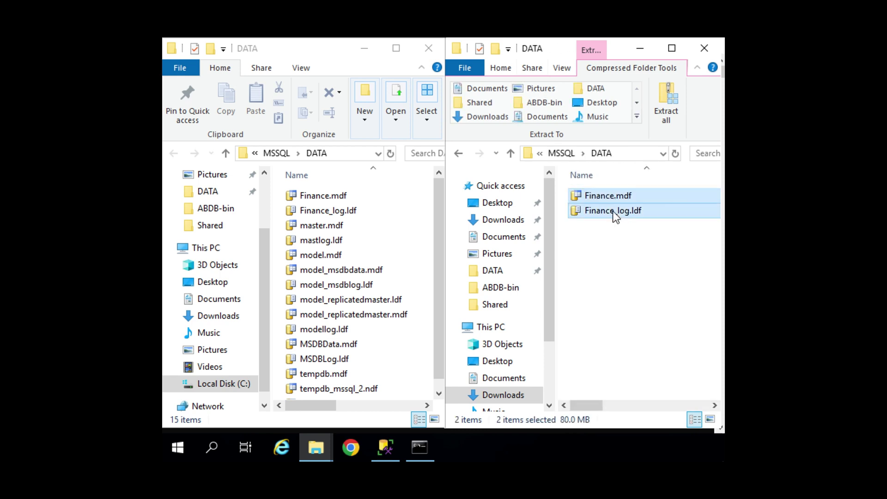
pyautogui.moveTo(613, 210); pyautogui.dragTo(345, 258)
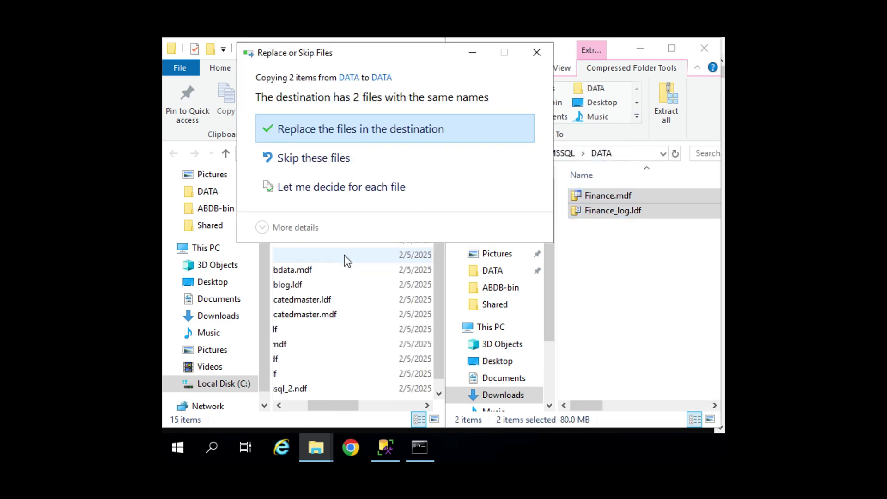
pyautogui.click(350, 129)
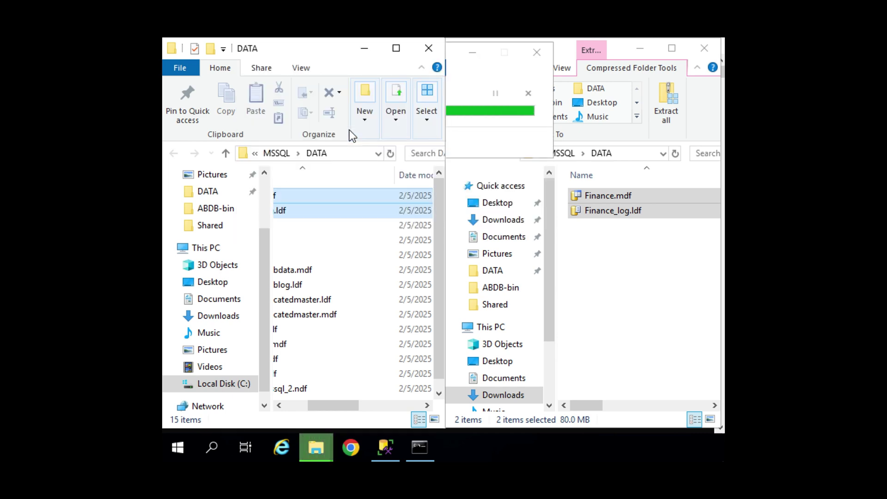
# Bring the Finance database back online in sqlcmd with 'alter database Finance set online'.
pyautogui.click(416, 449)
pyautogui.write('a')
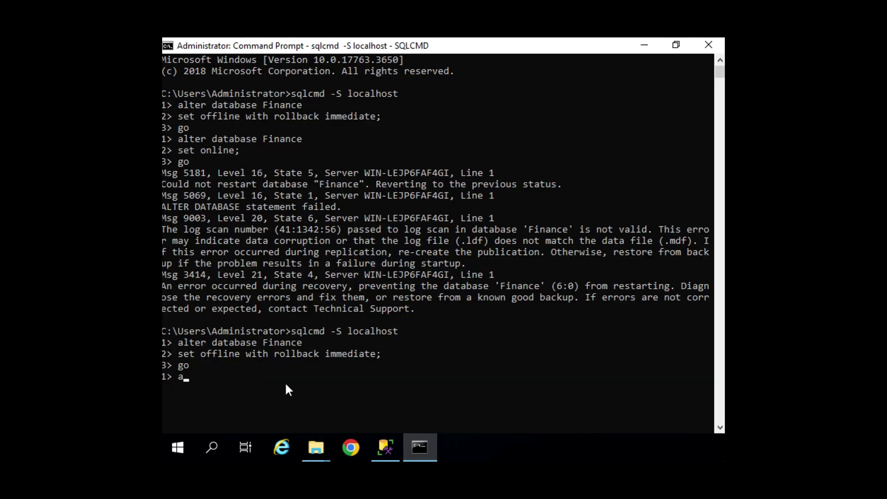
pyautogui.write('lter database Finance')
pyautogui.press('Return')
pyautogui.write('set online')
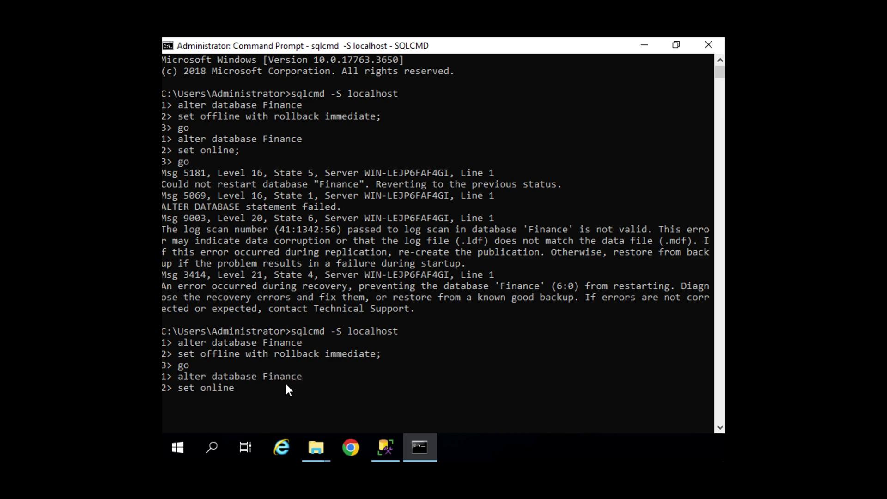
pyautogui.write(';')
pyautogui.press('Return')
pyautogui.write('go')
pyautogui.press('Return')
pyautogui.click(388, 445)
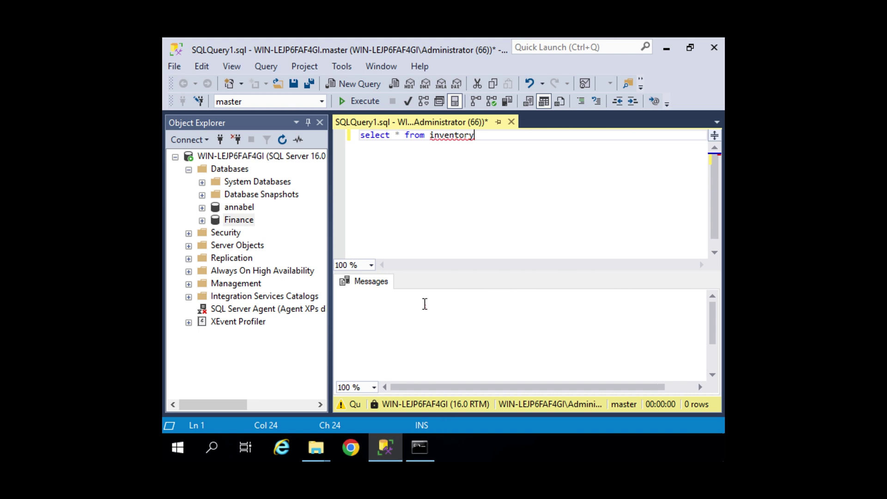
# Rerun select * from inventory to get the 4 recovered rows: Apple, Banana, Cucumber, Laptop.
pyautogui.click(362, 103)
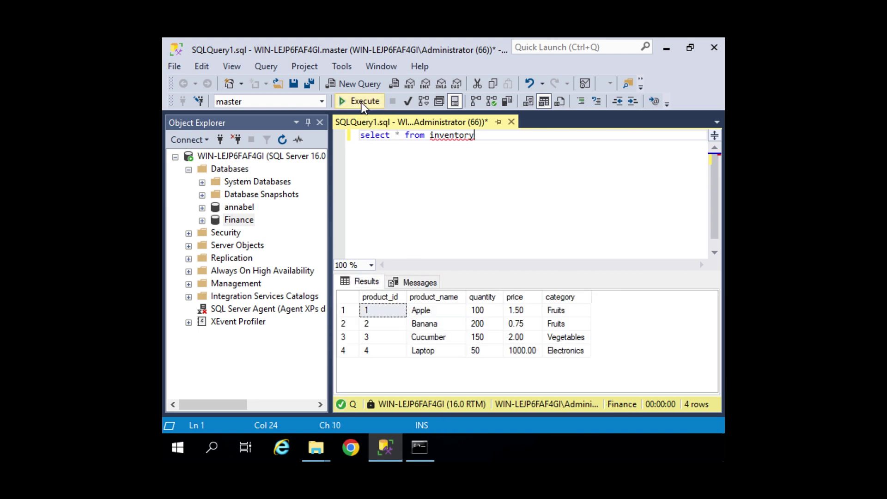